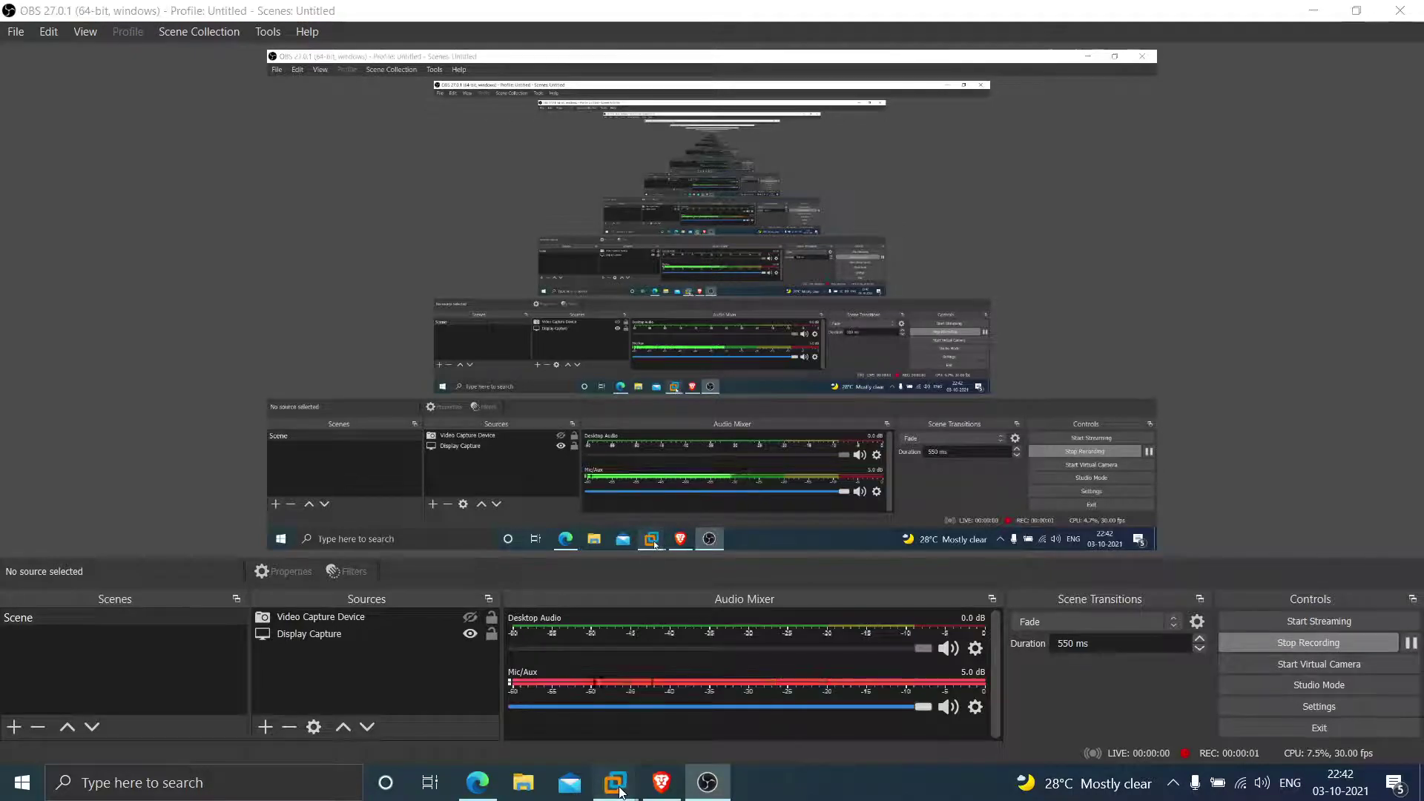
# Switch to the virtual machine window showing the Citrix Director login page.
pyautogui.moveTo(619, 786)
pyautogui.click(944, 717)
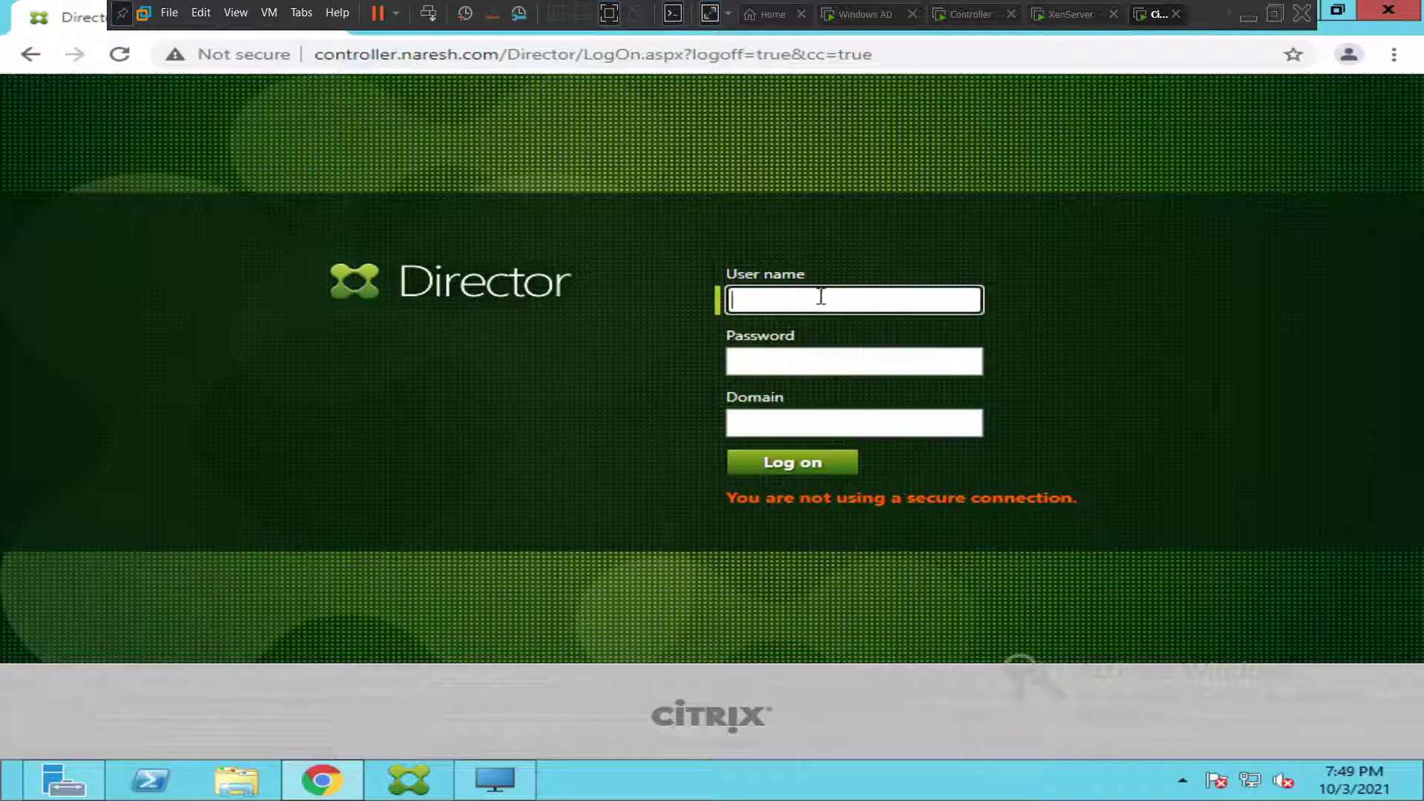
# Log on to Director with the administrator user name, the account password and the domain.
pyautogui.write('admi')
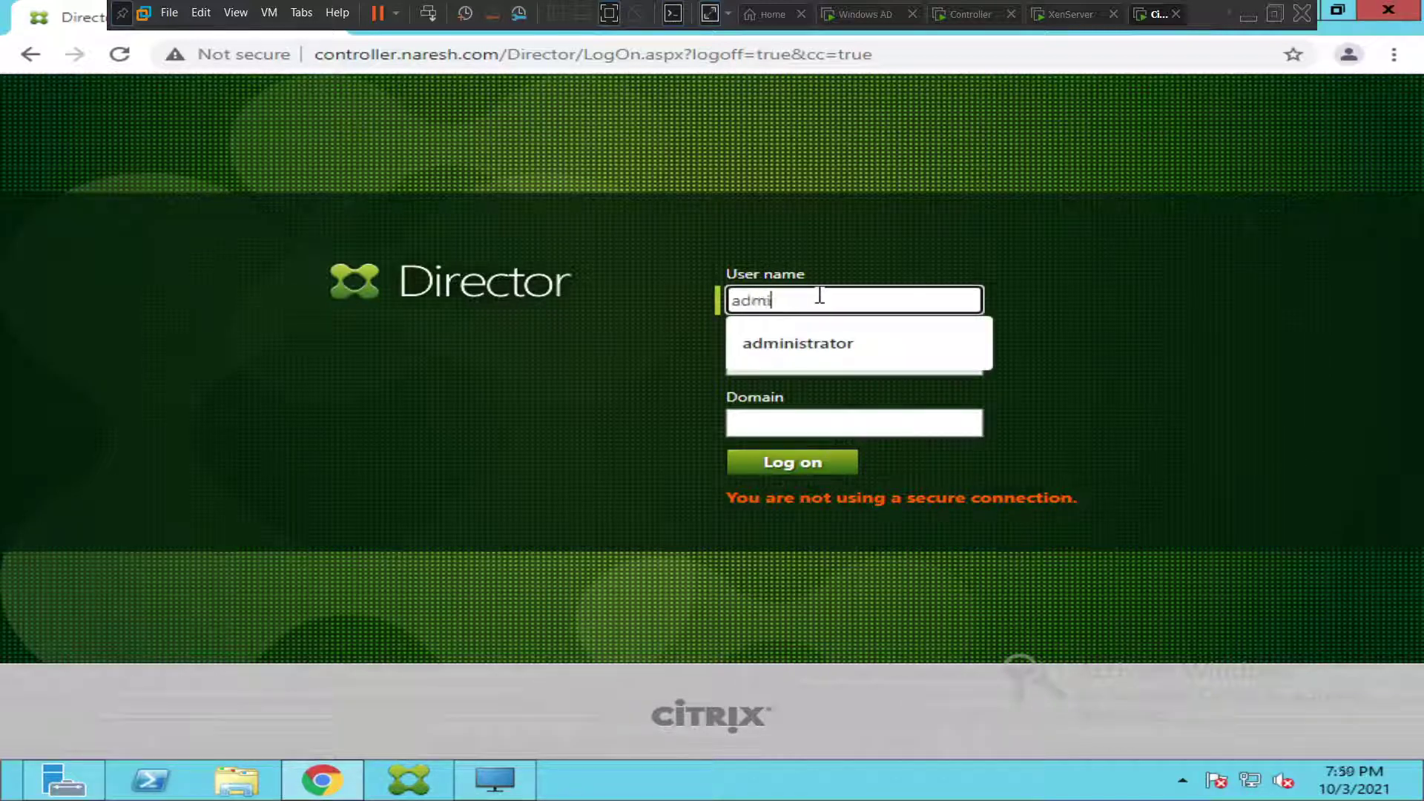
pyautogui.write('nistrator')
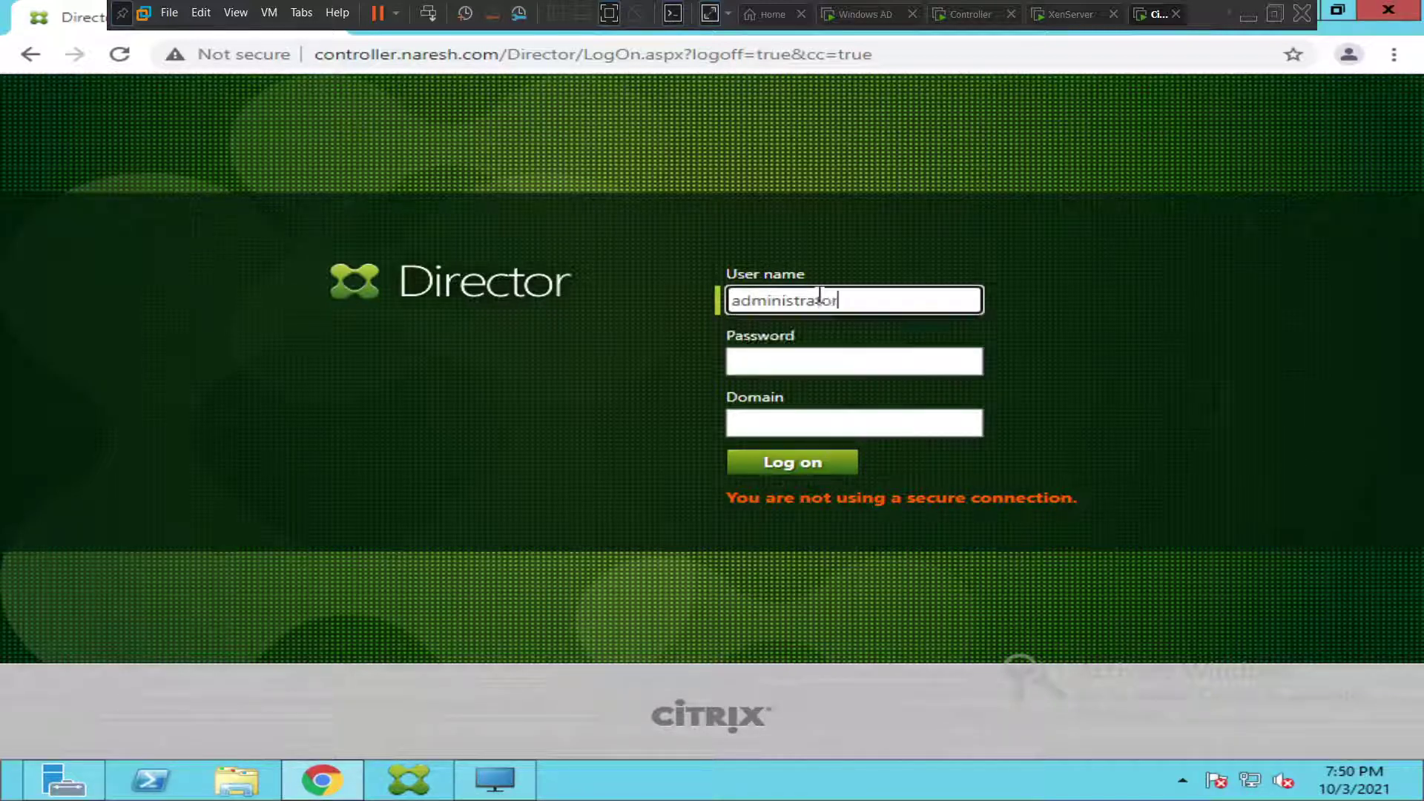
pyautogui.press('Tab')
pyautogui.write('******')
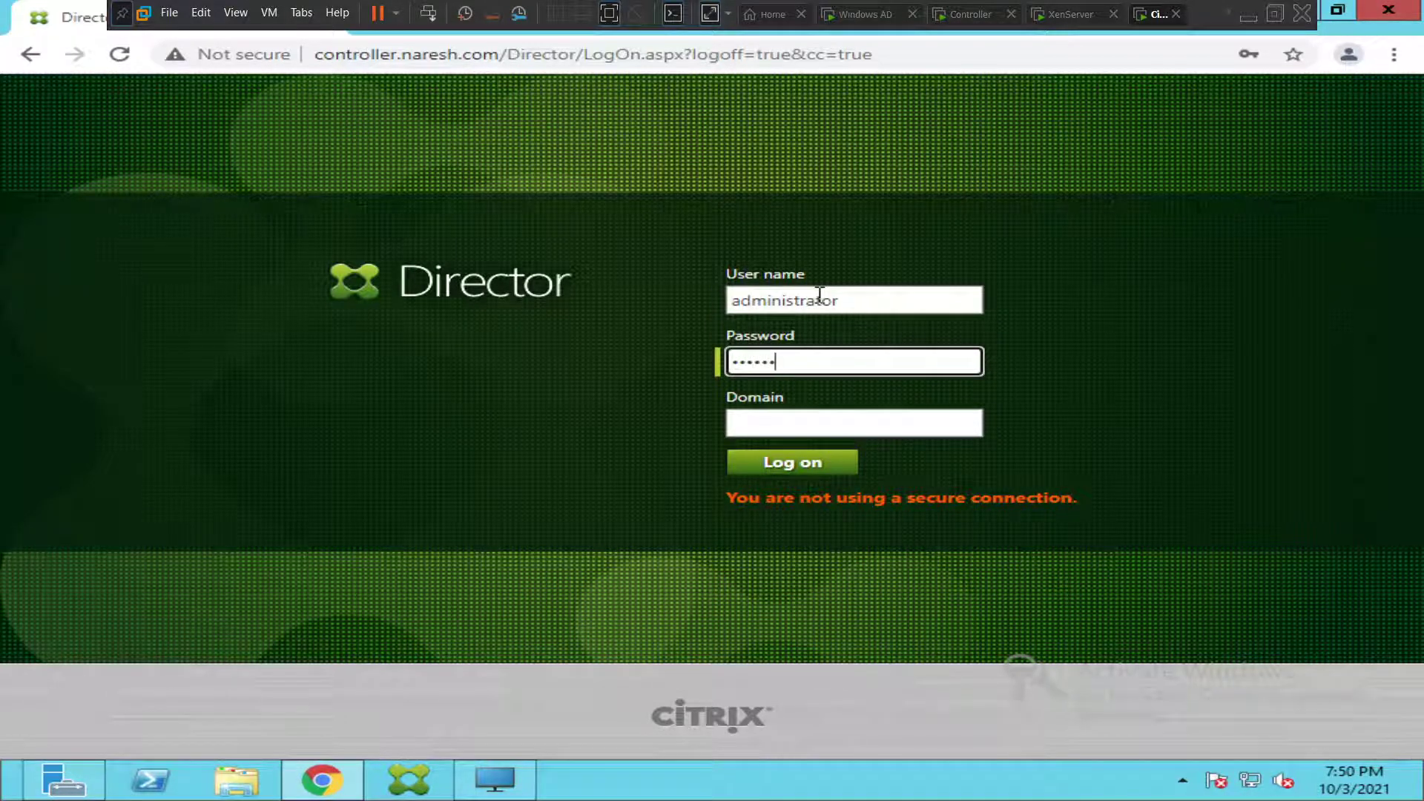
pyautogui.write('*****')
pyautogui.press('Tab')
pyautogui.write('na')
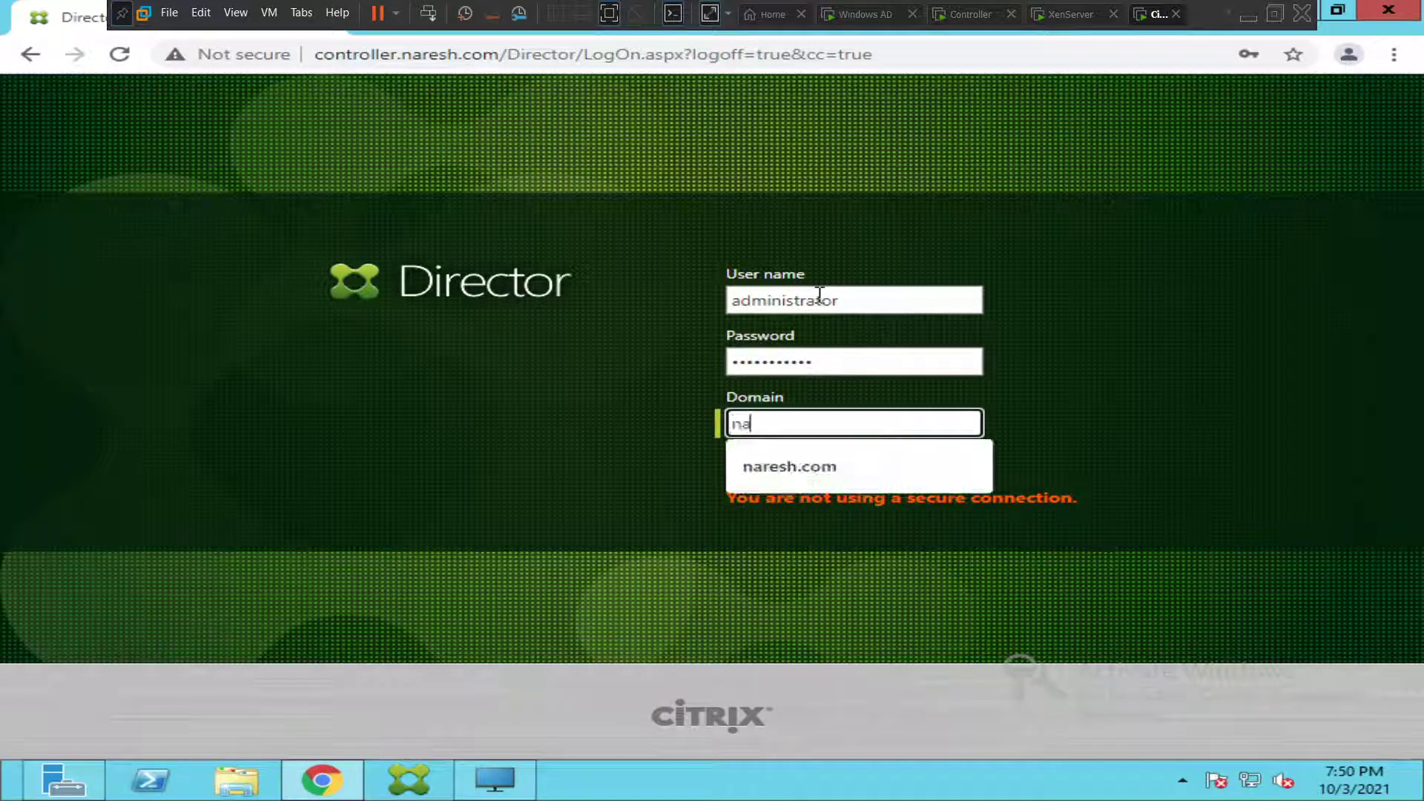
pyautogui.write('resh.com')
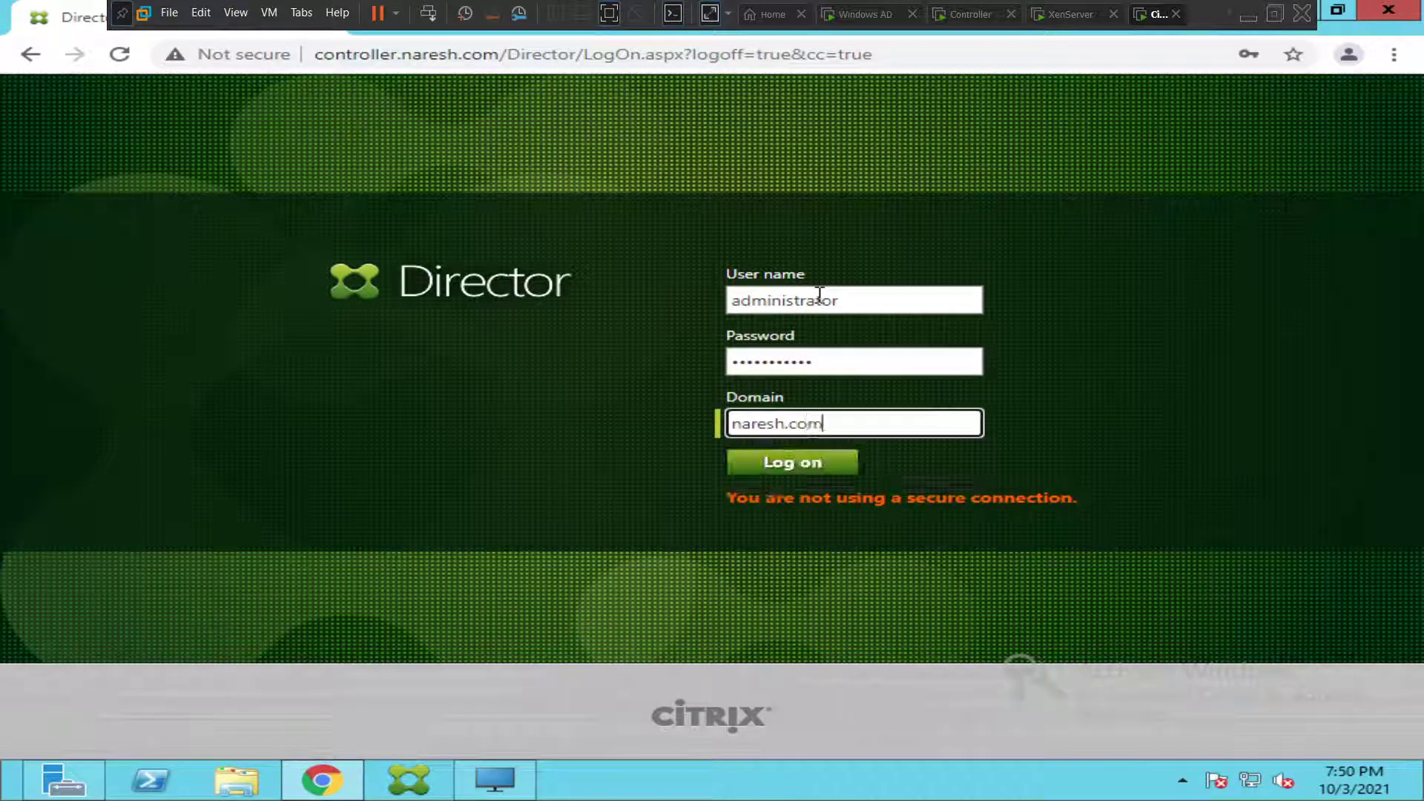
pyautogui.click(783, 467)
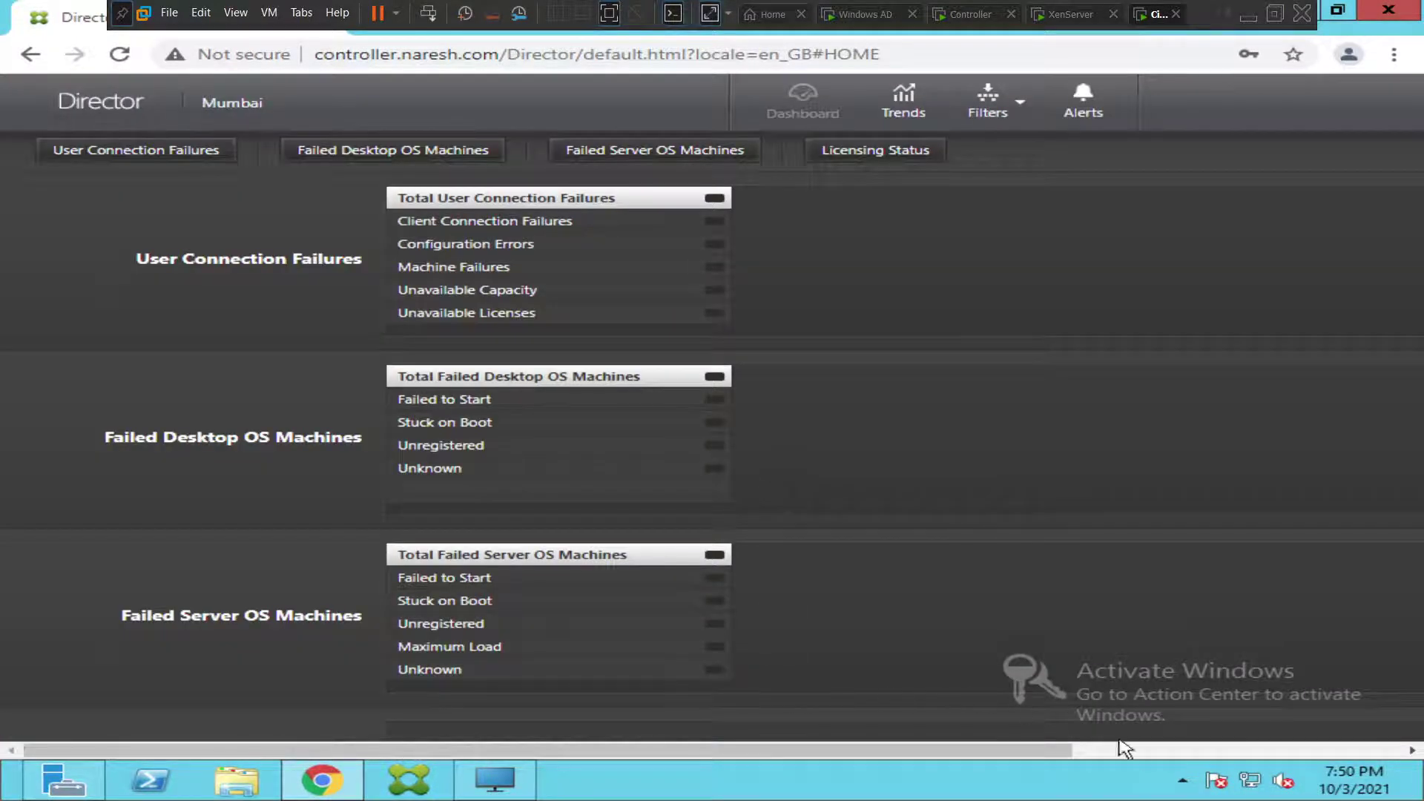
# Search machines for VDI03 and pick the NARESH\VDI03 (Mumbai) match.
pyautogui.click(1149, 750)
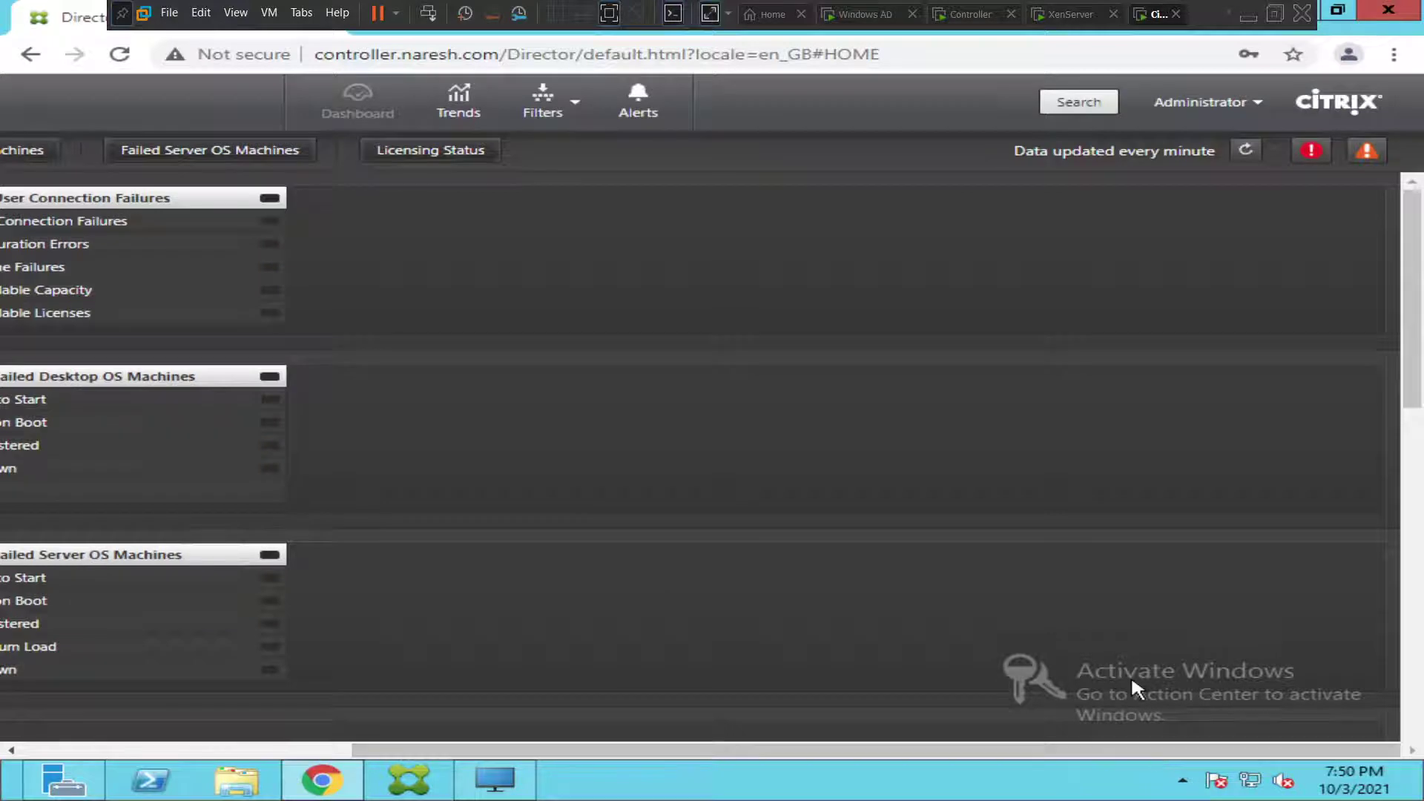
pyautogui.click(1070, 107)
pyautogui.click(1070, 107)
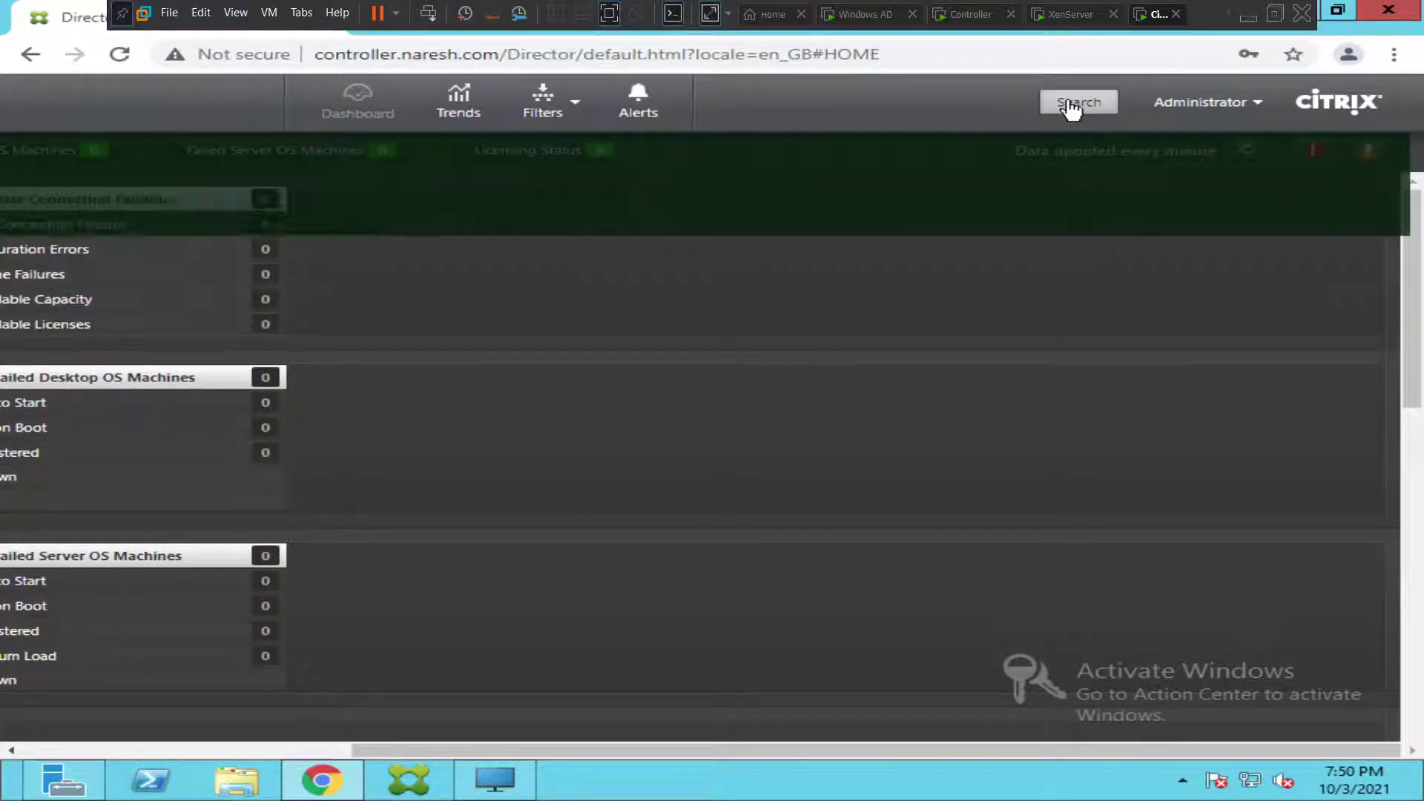
pyautogui.click(1072, 108)
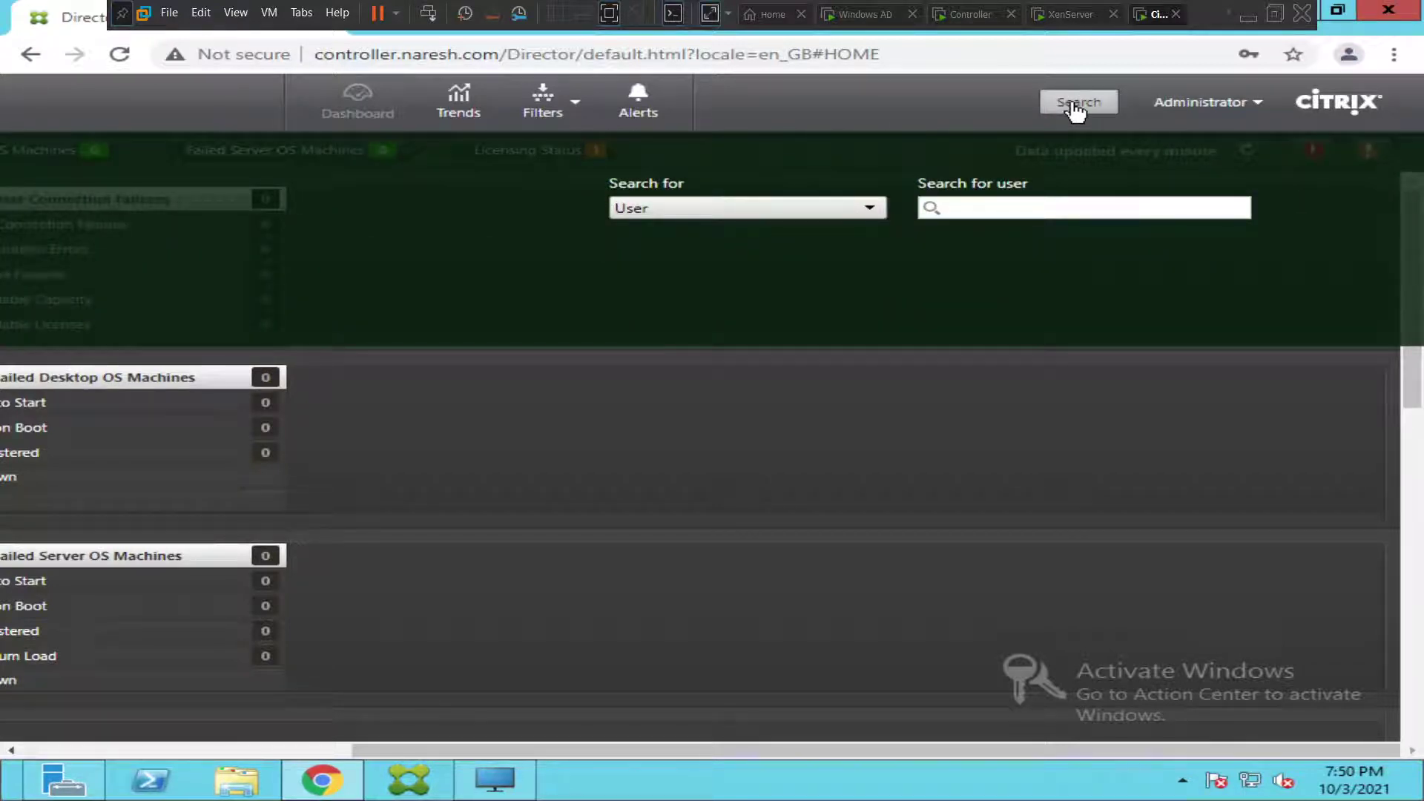
pyautogui.click(811, 219)
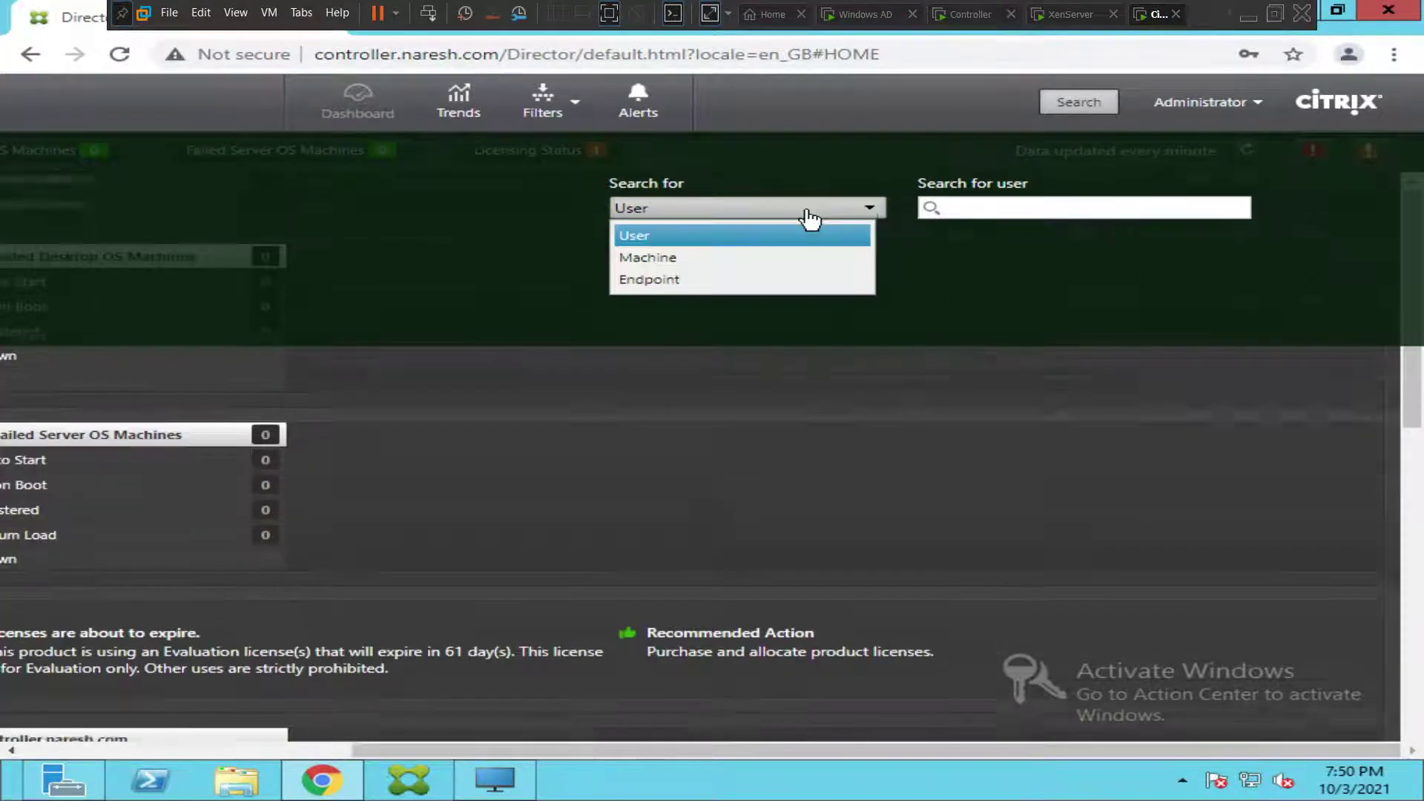
pyautogui.click(683, 258)
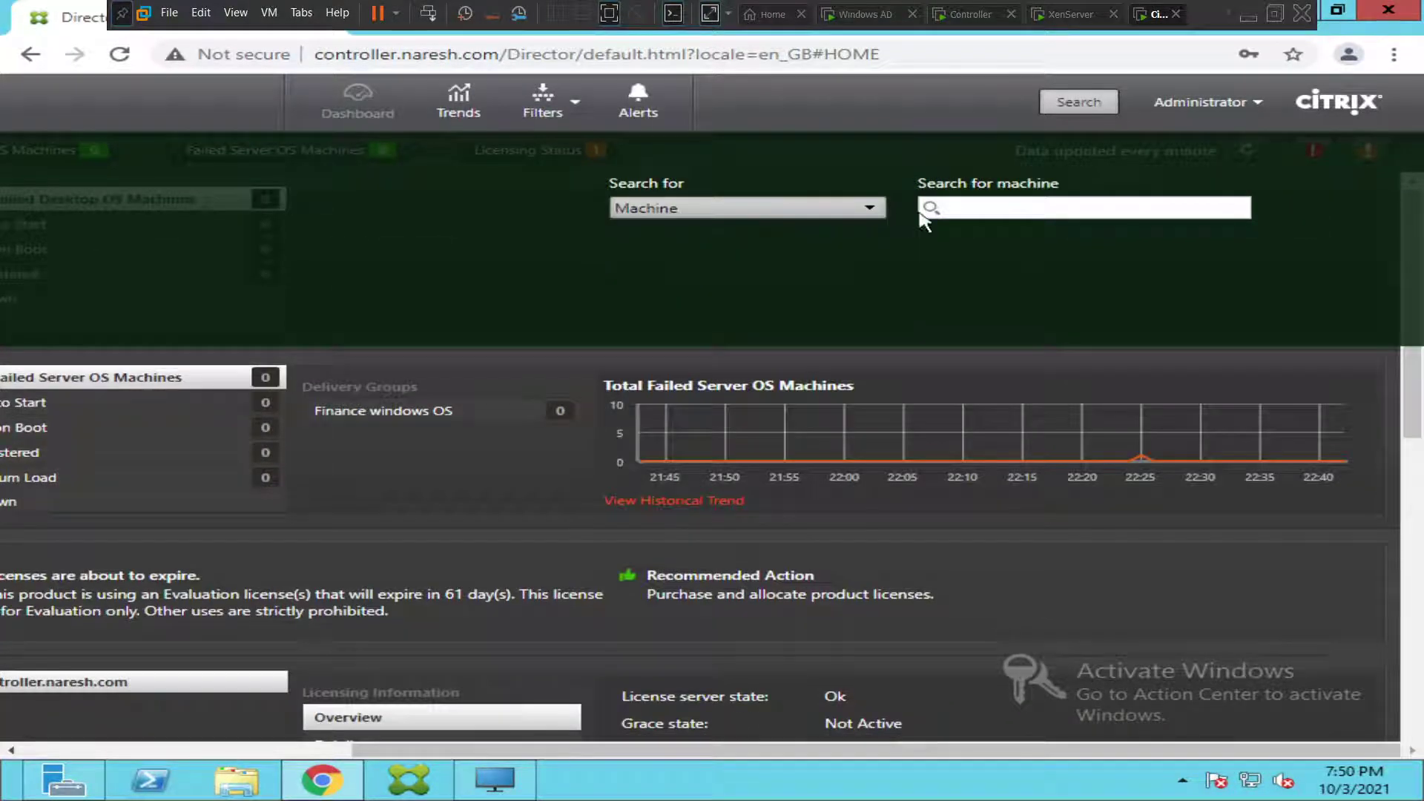
pyautogui.click(1019, 206)
pyautogui.write('VD')
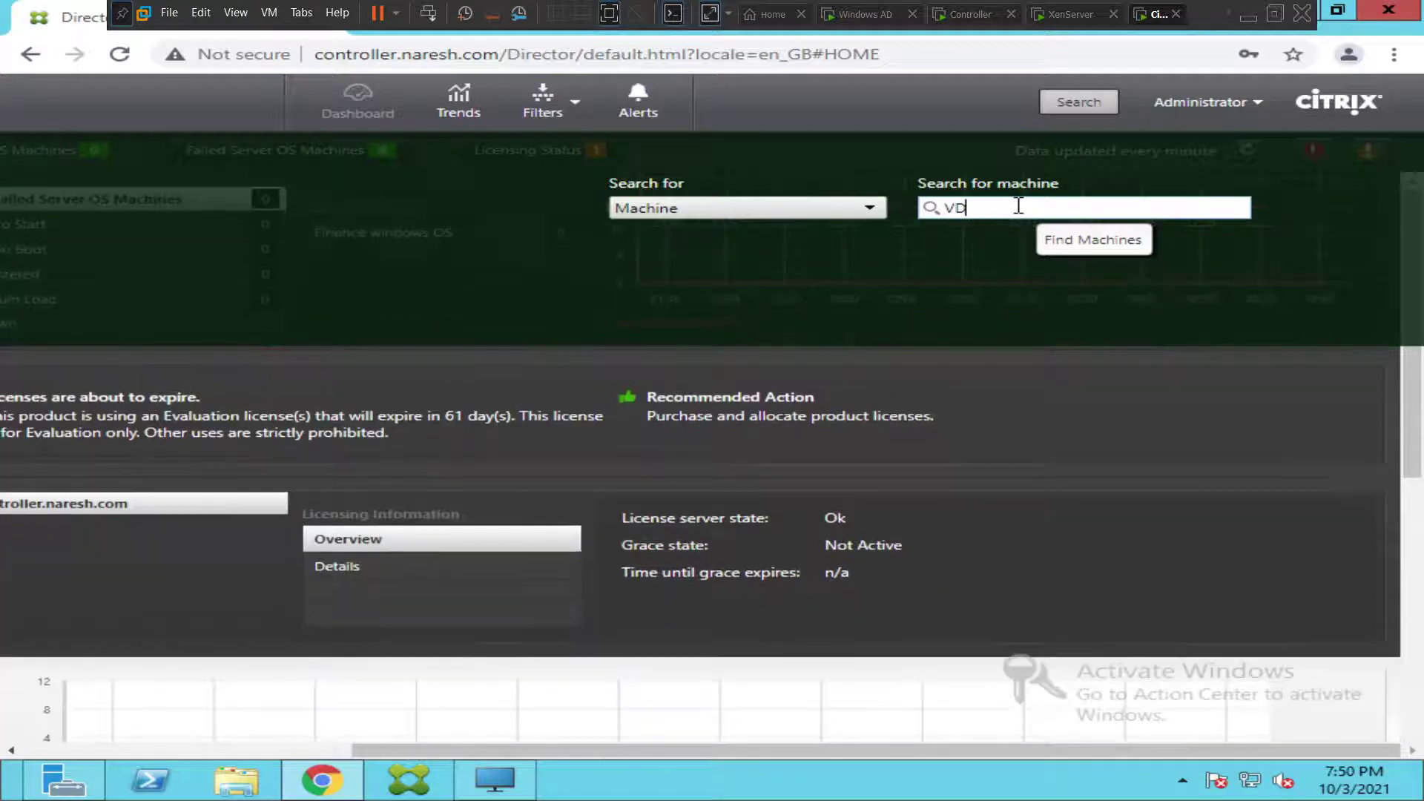
pyautogui.write('I03')
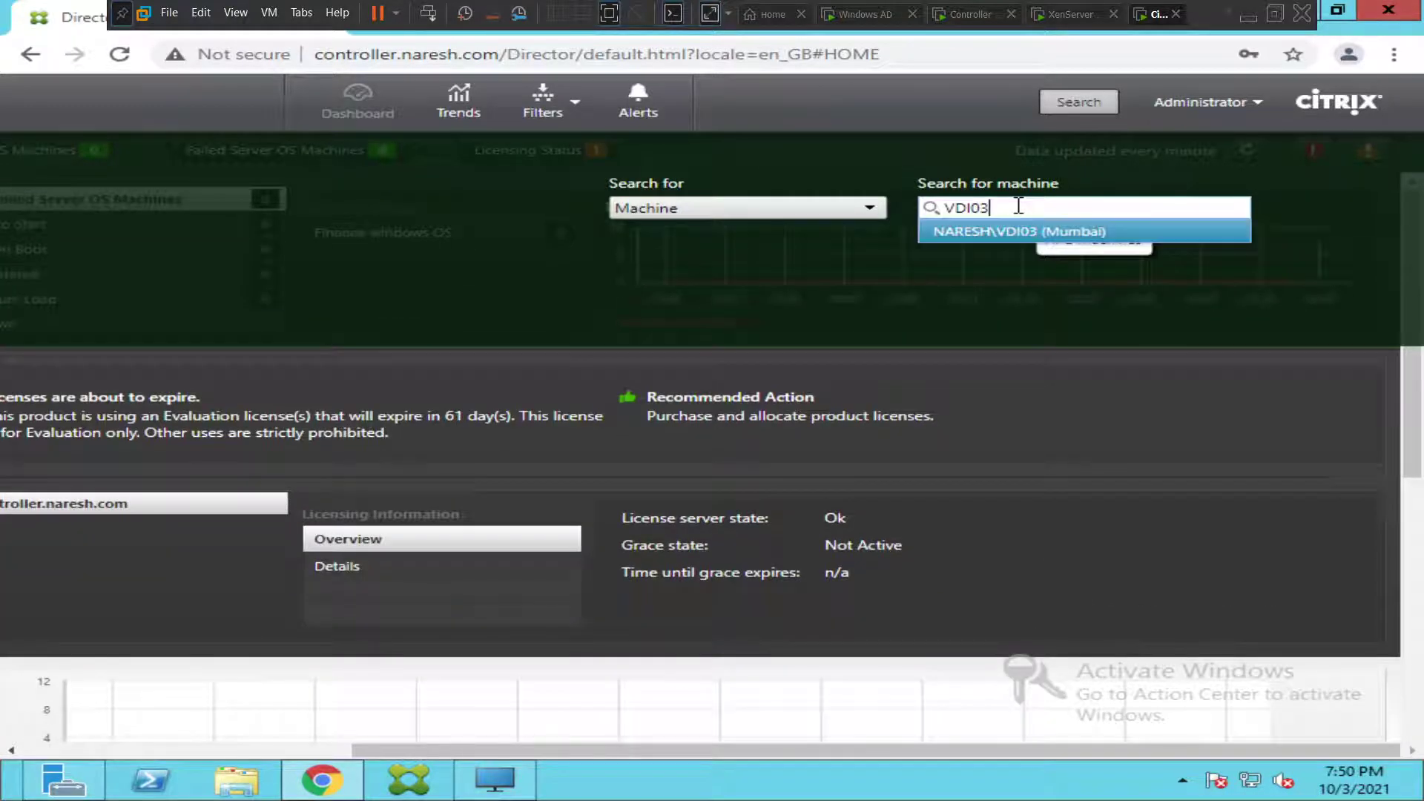
pyautogui.click(1088, 233)
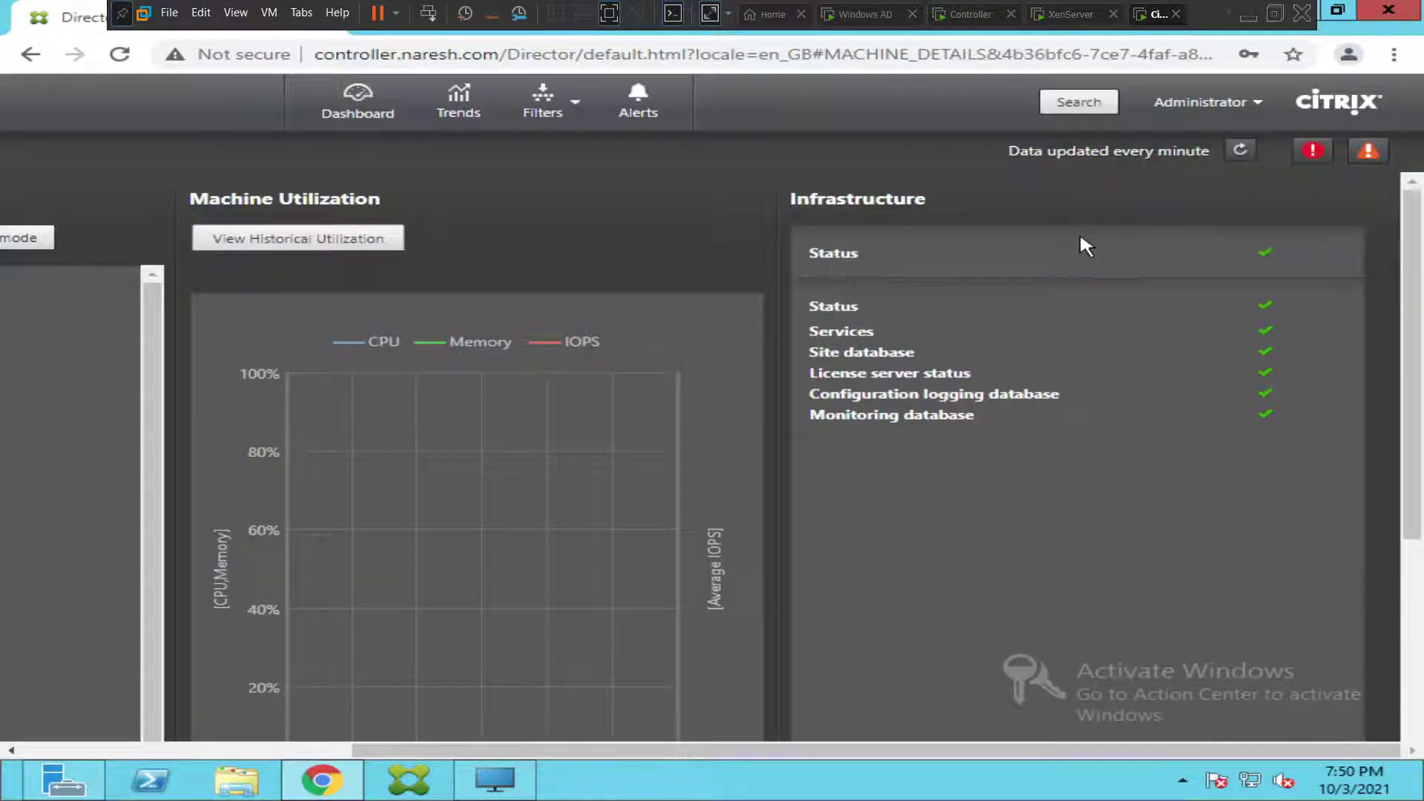
# Review VDI03's Machine Details: properties, CPU/Memory/IOPS chart and its connected session.
pyautogui.click(178, 750)
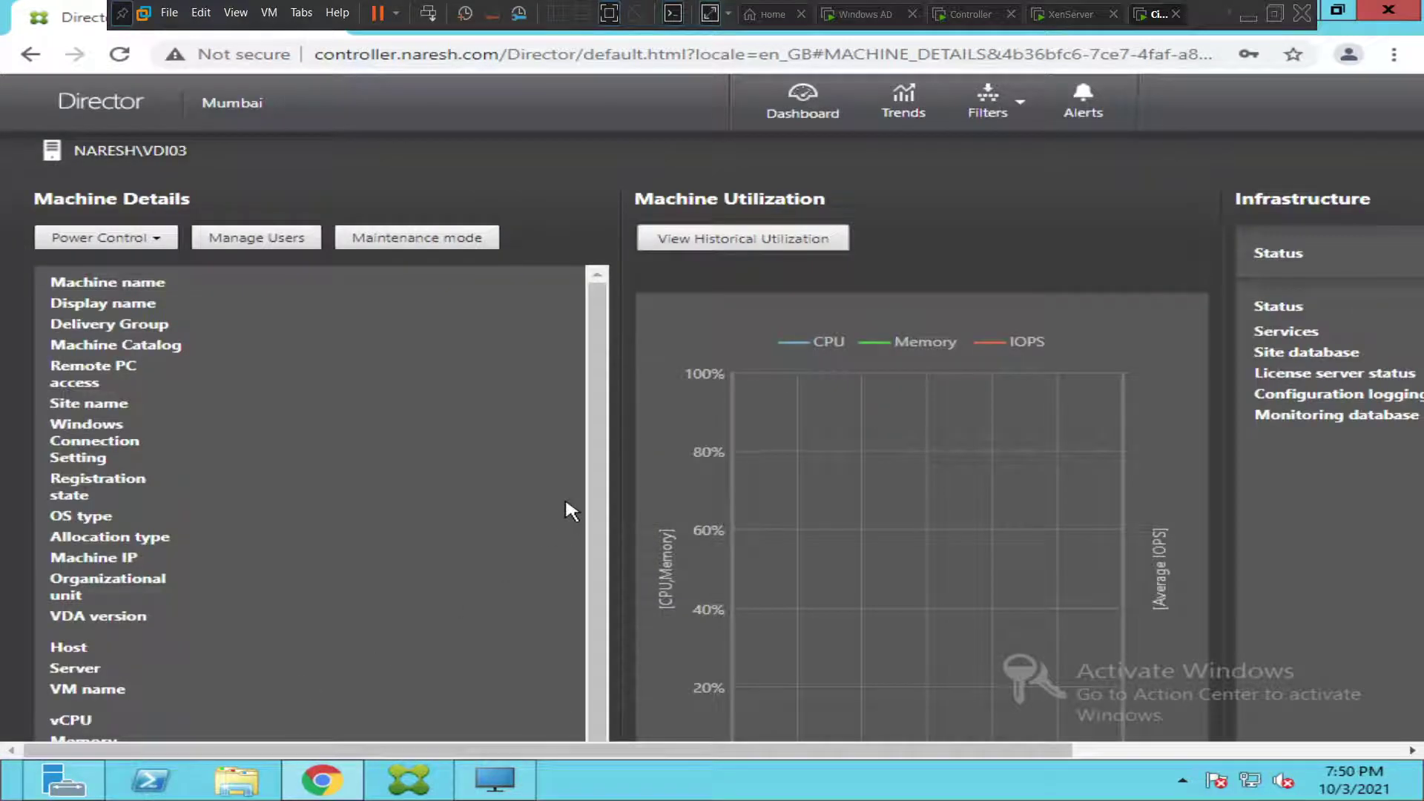
pyautogui.scroll(-5, 1031, 497)
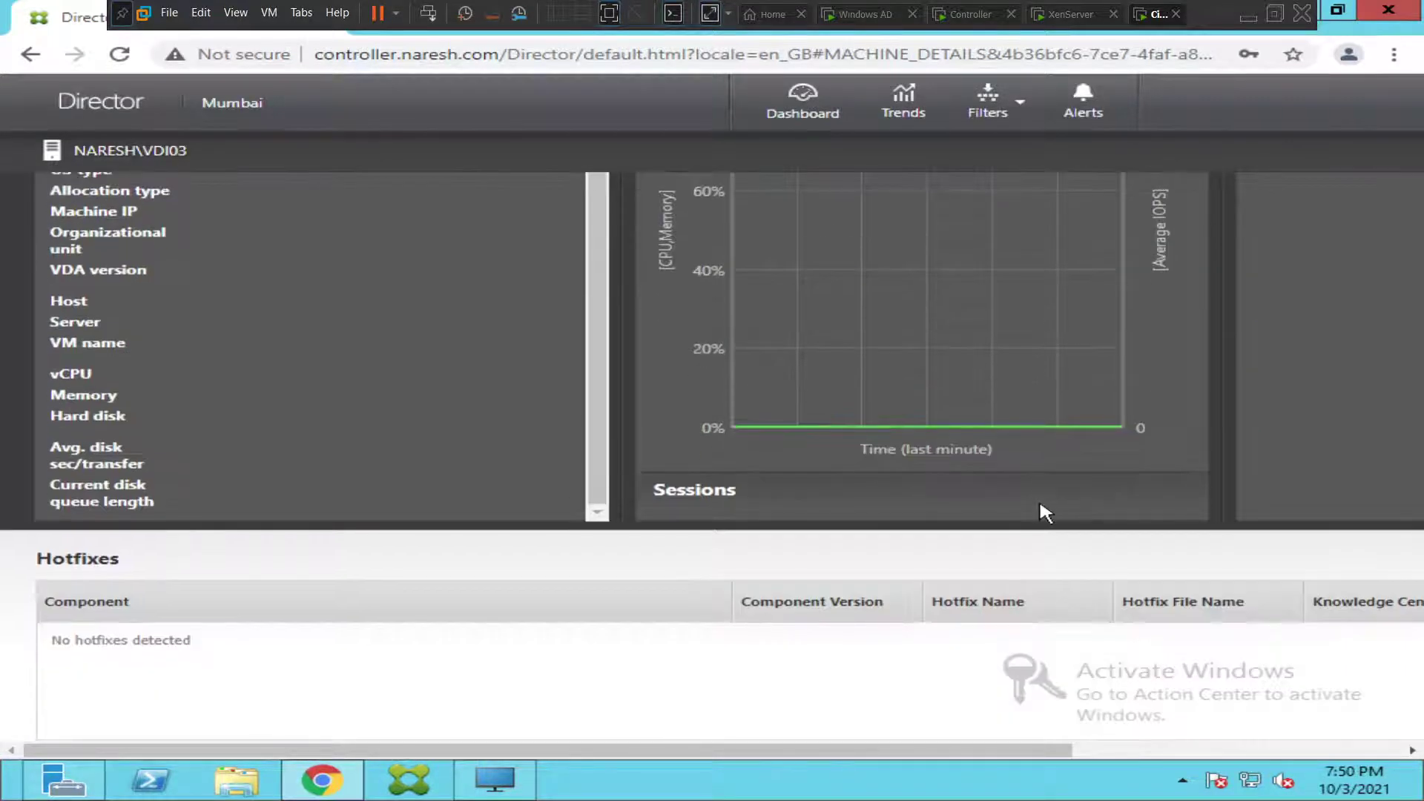
pyautogui.scroll(3, 1044, 512)
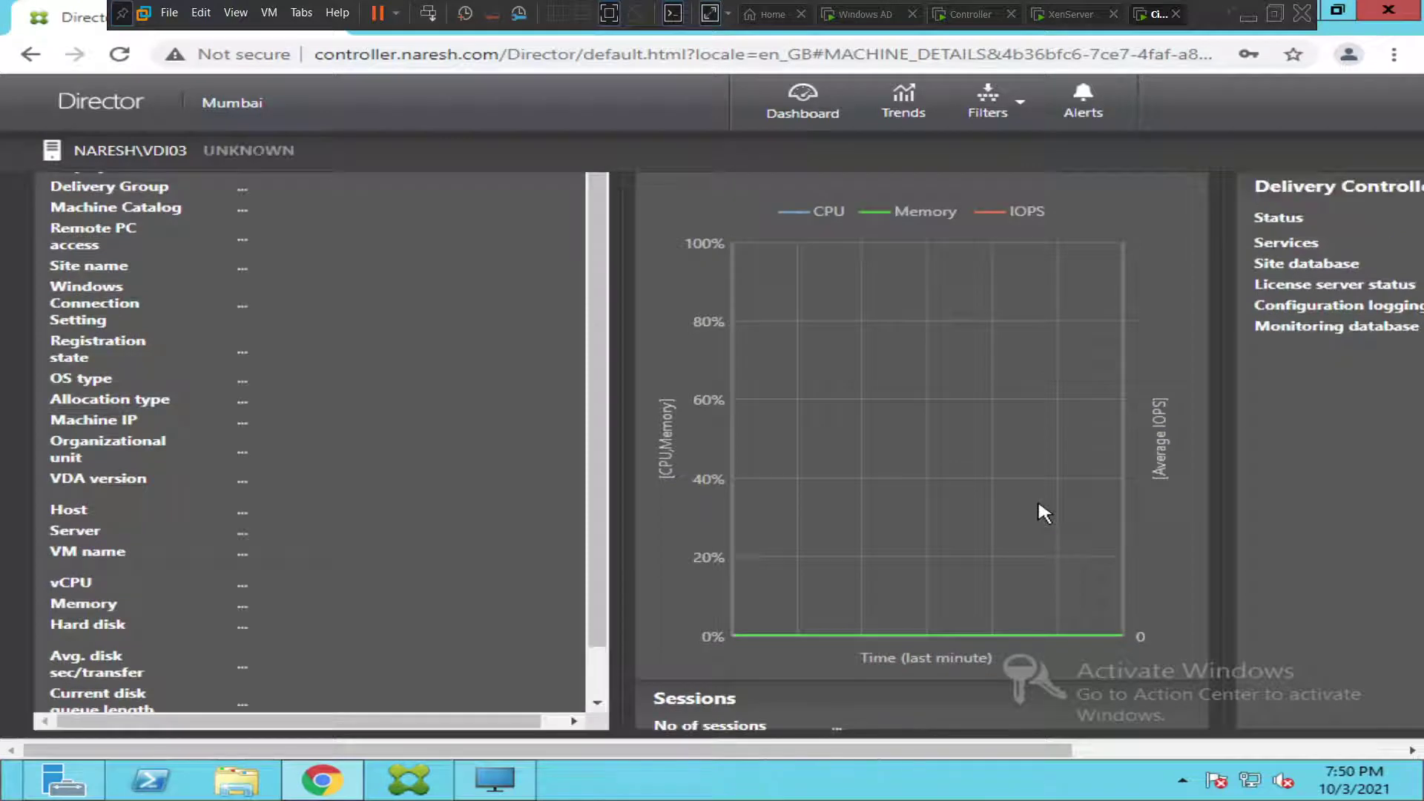
pyautogui.scroll(1, 486, 497)
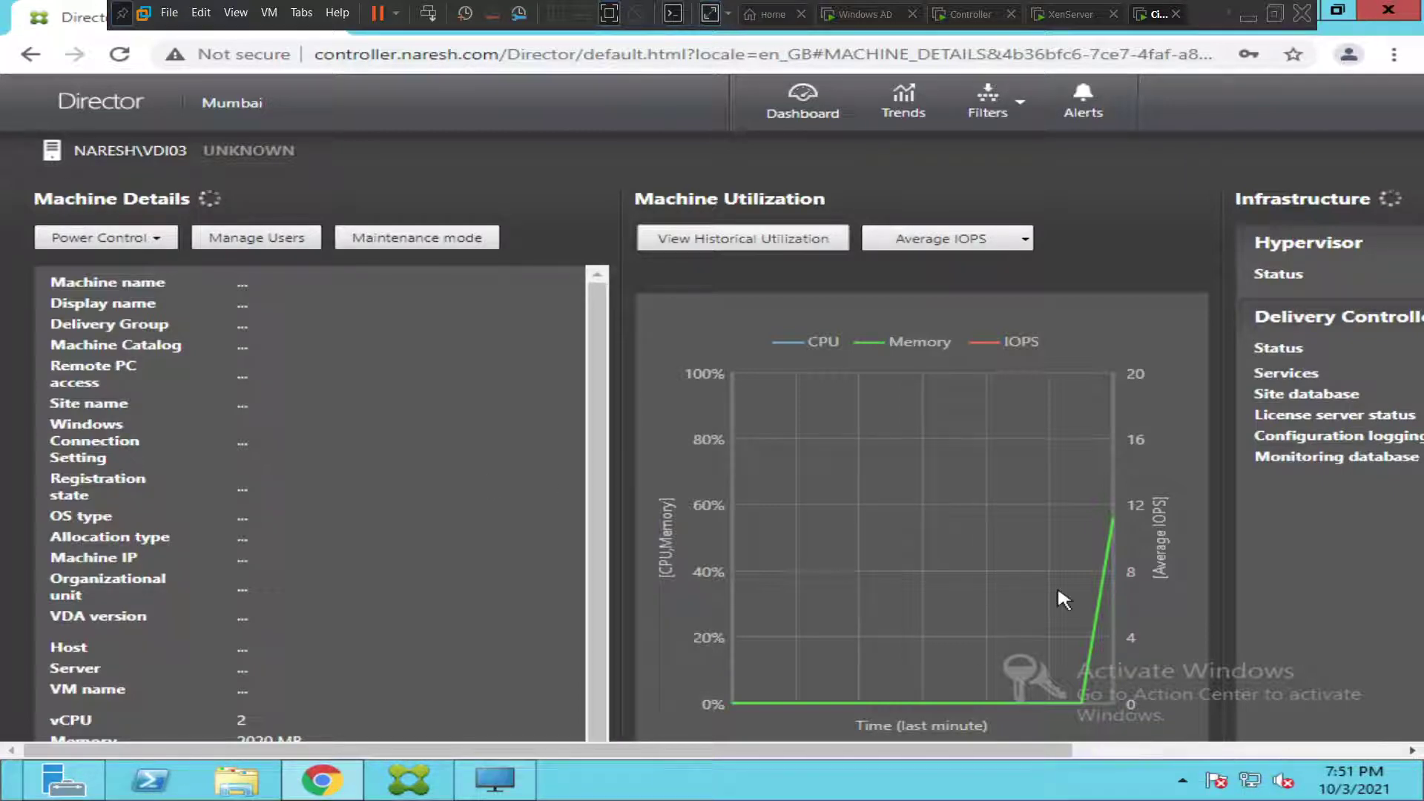
pyautogui.scroll(-4, 1058, 584)
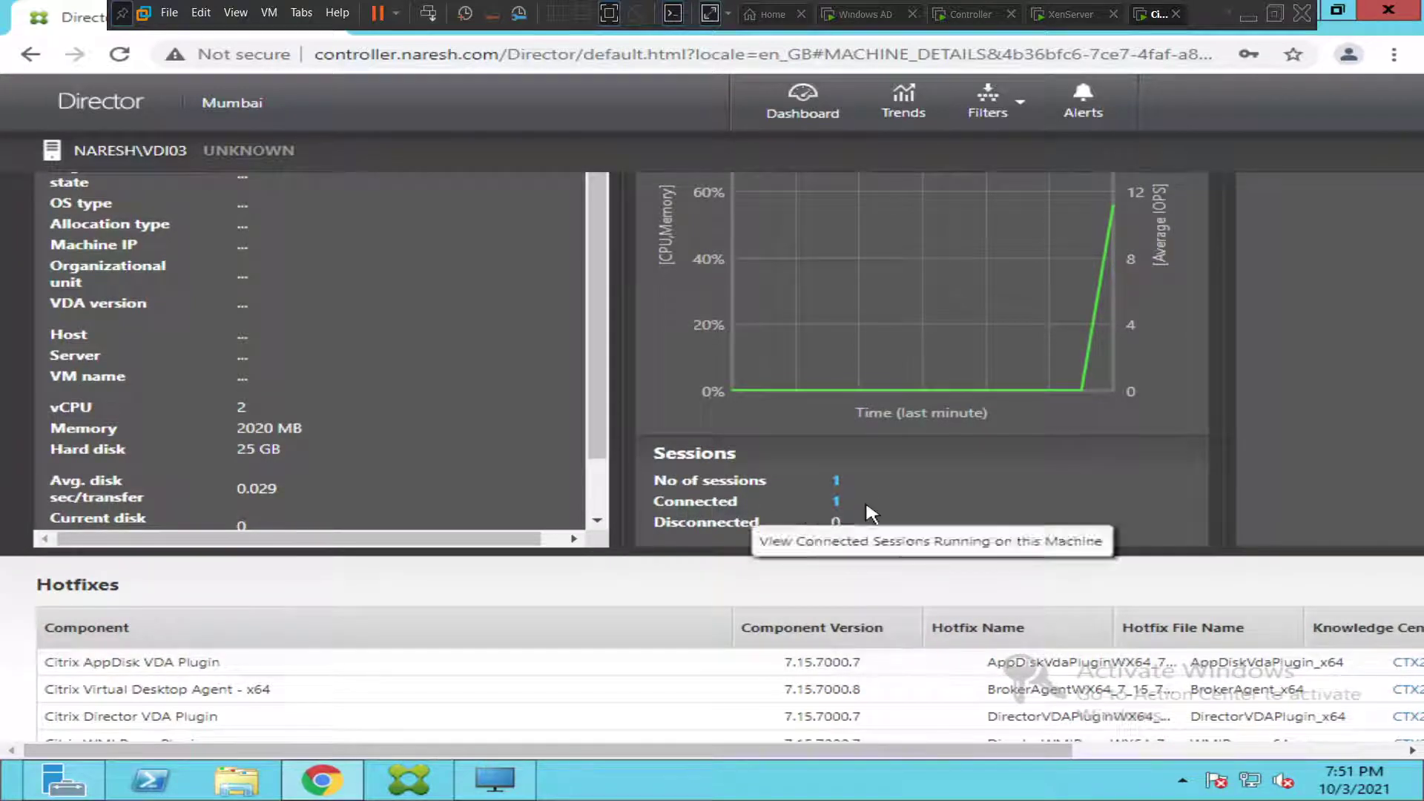
pyautogui.scroll(4, 877, 523)
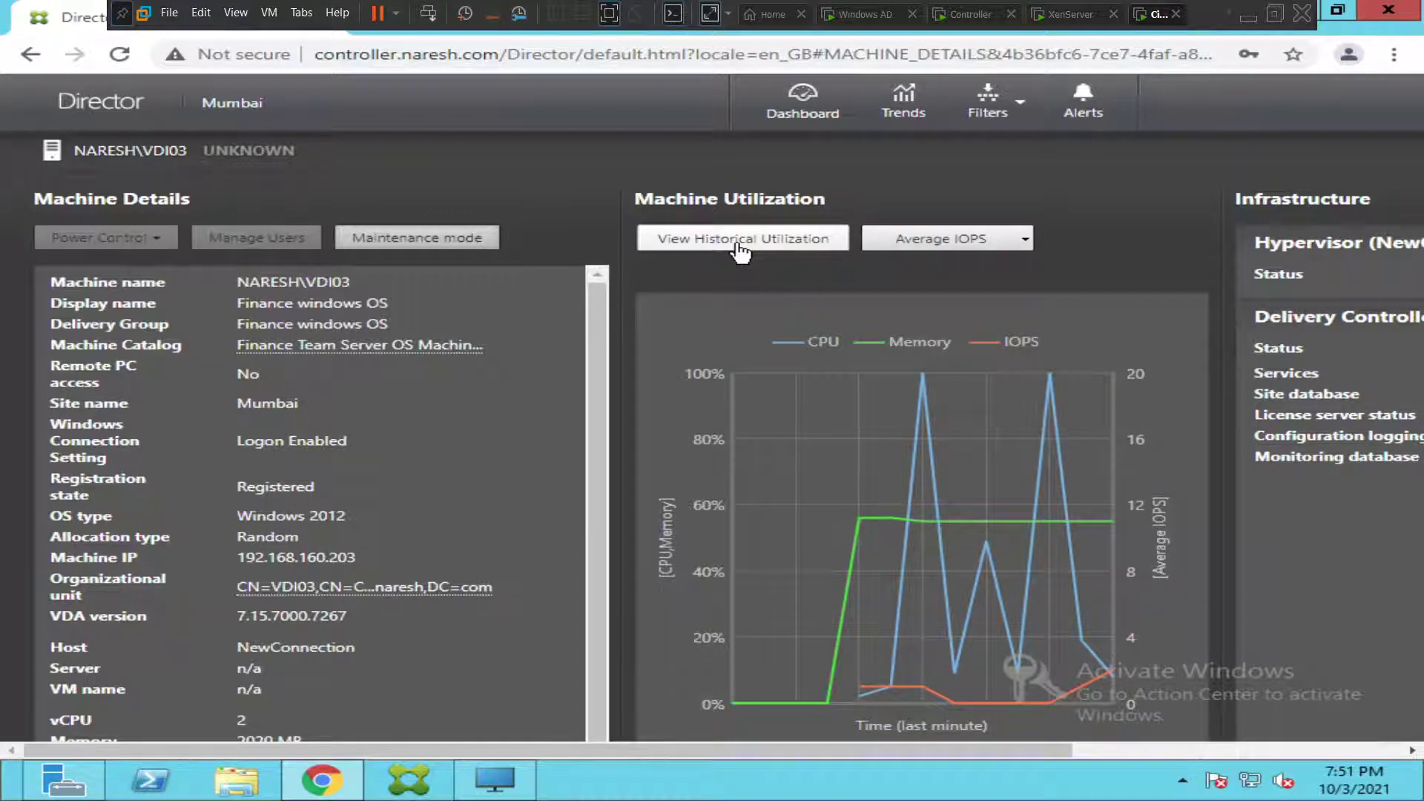
# Open VDI03's historical utilization and list the time periods from Last 2 hours to Last year.
pyautogui.click(740, 243)
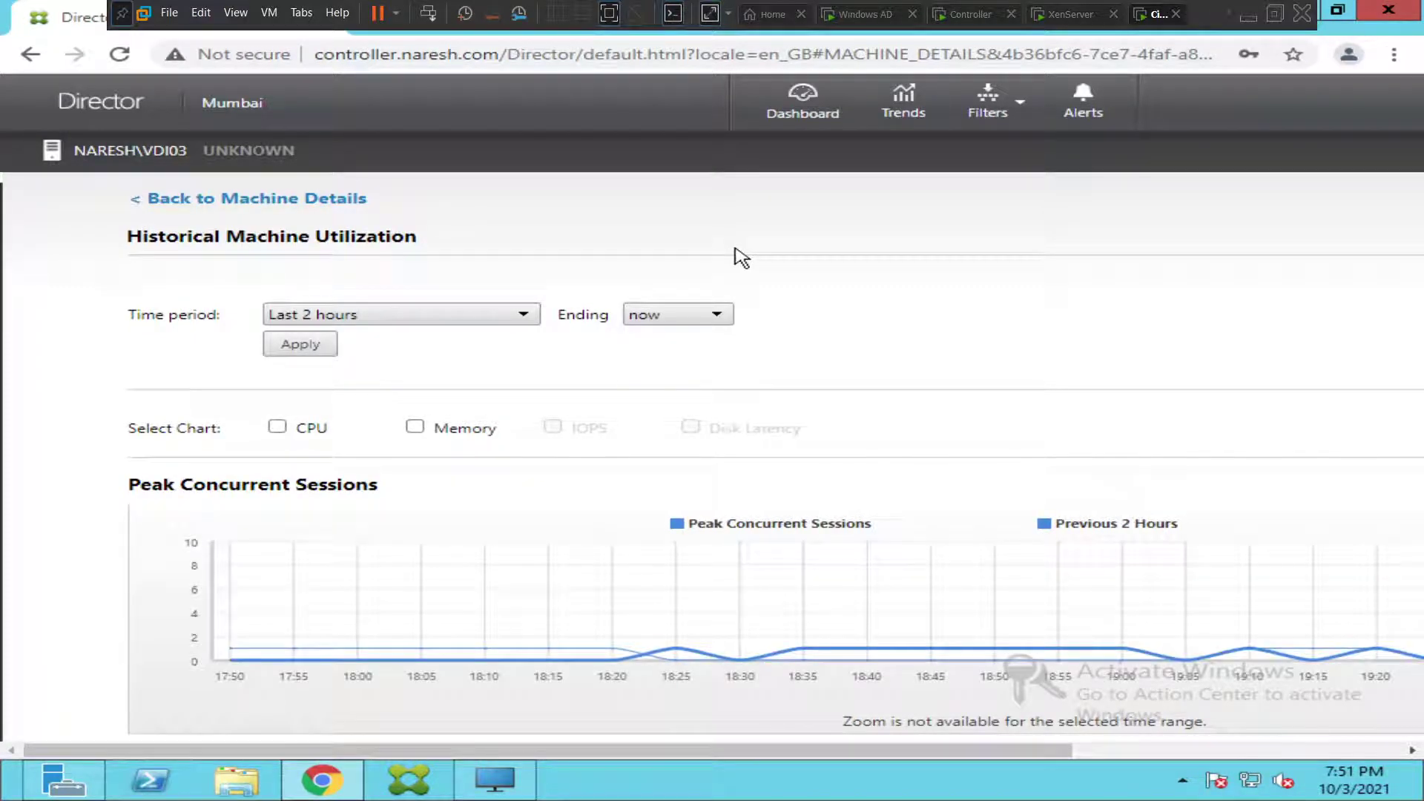
pyautogui.hotkey('alt', 'Left')
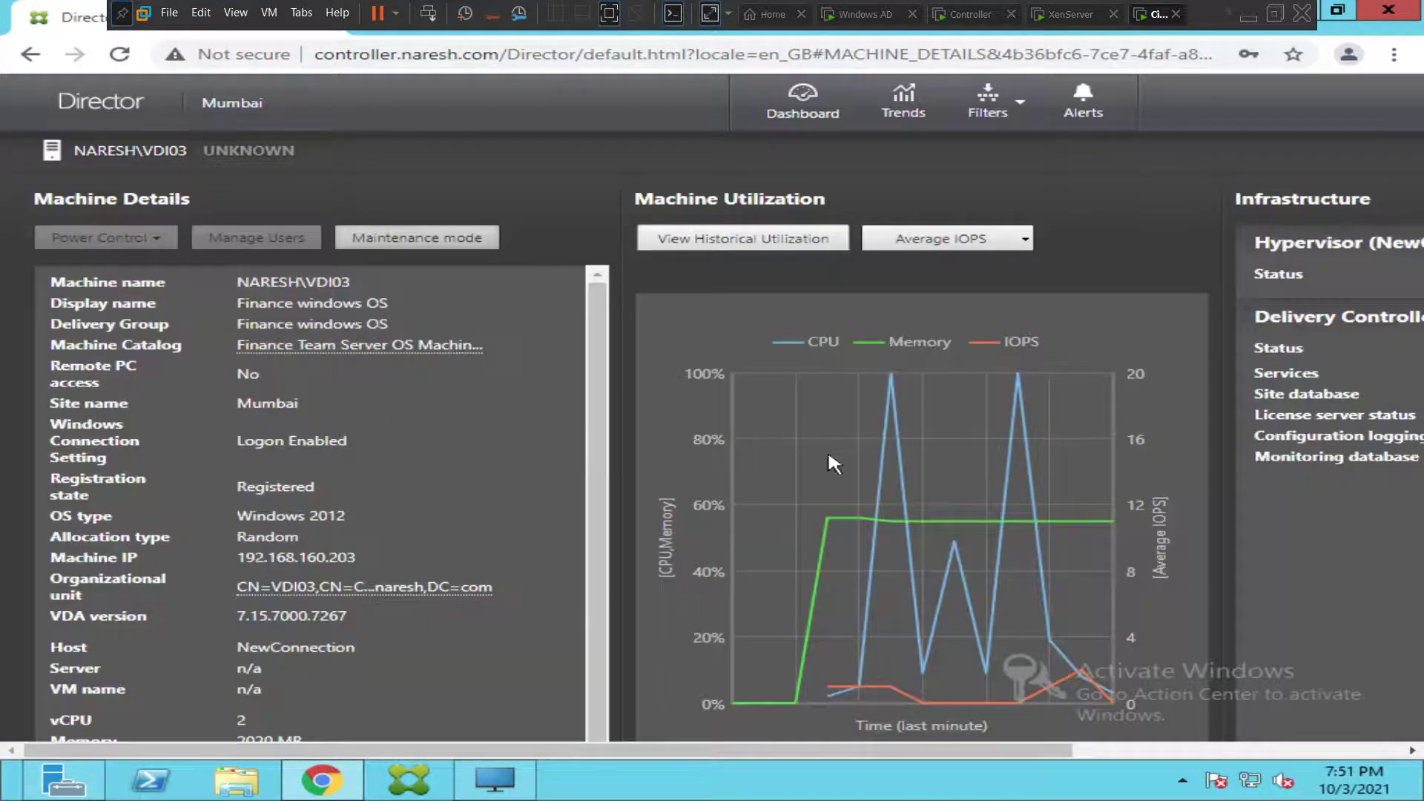
pyautogui.click(703, 245)
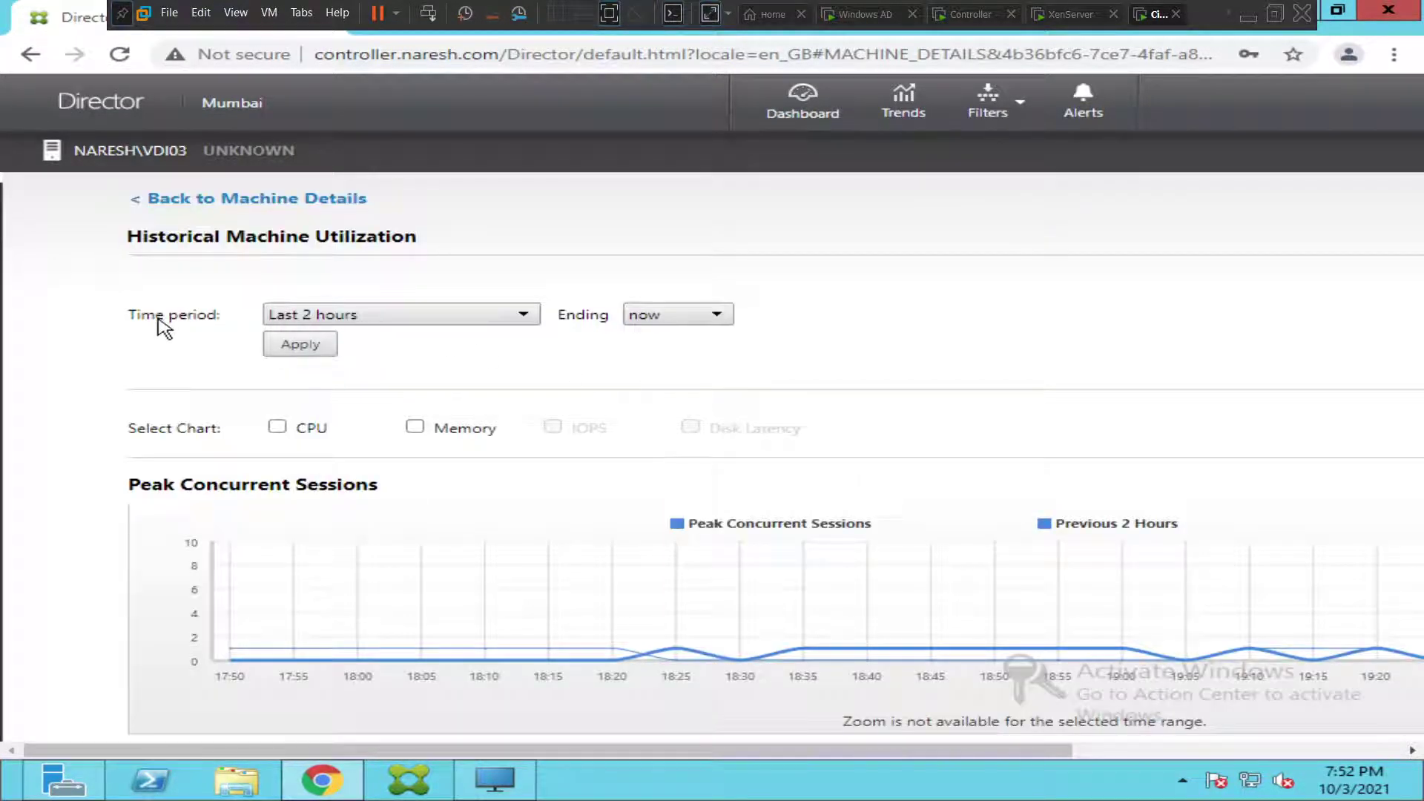
pyautogui.click(448, 331)
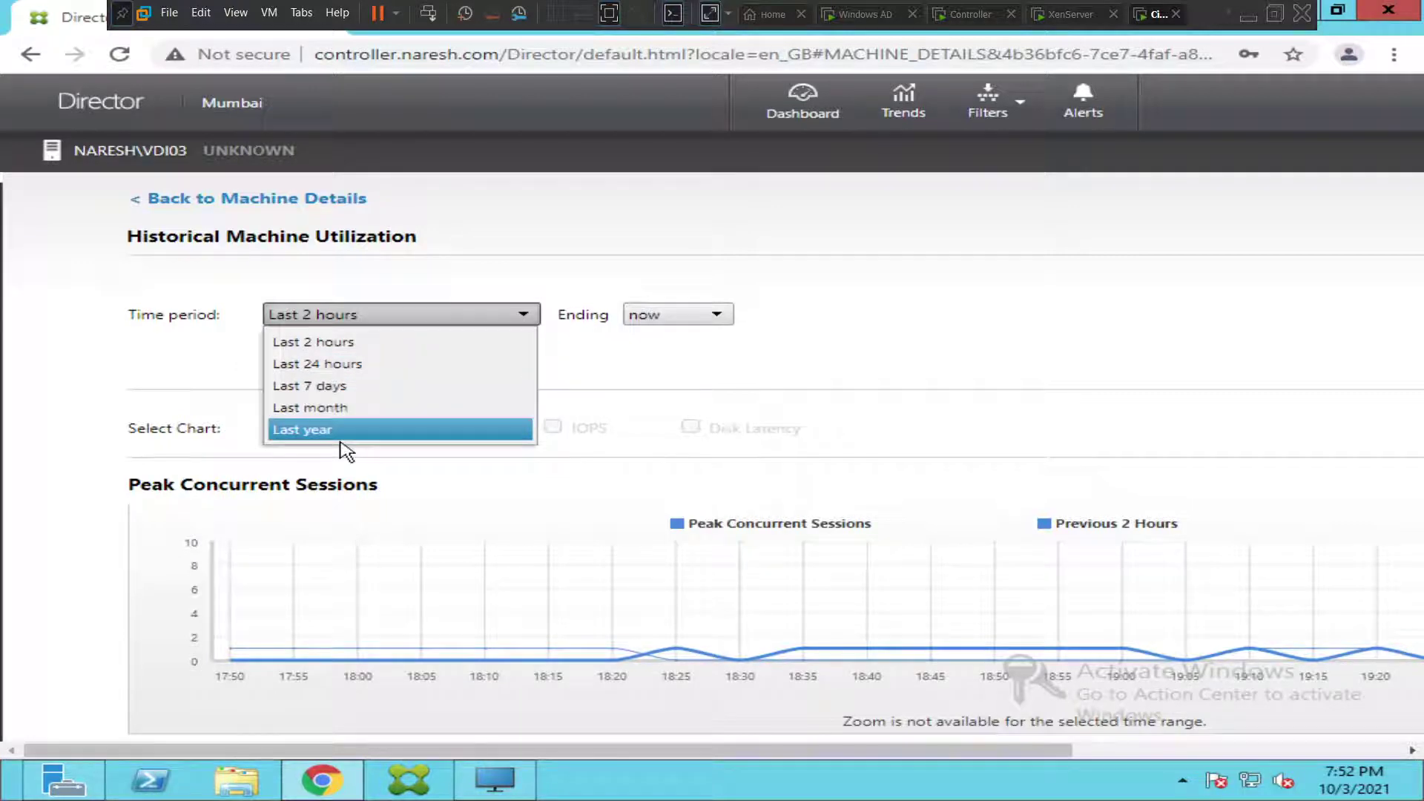
# Apply the Last 2 hours period and scroll down to the Top 10 Processes table.
pyautogui.click(368, 346)
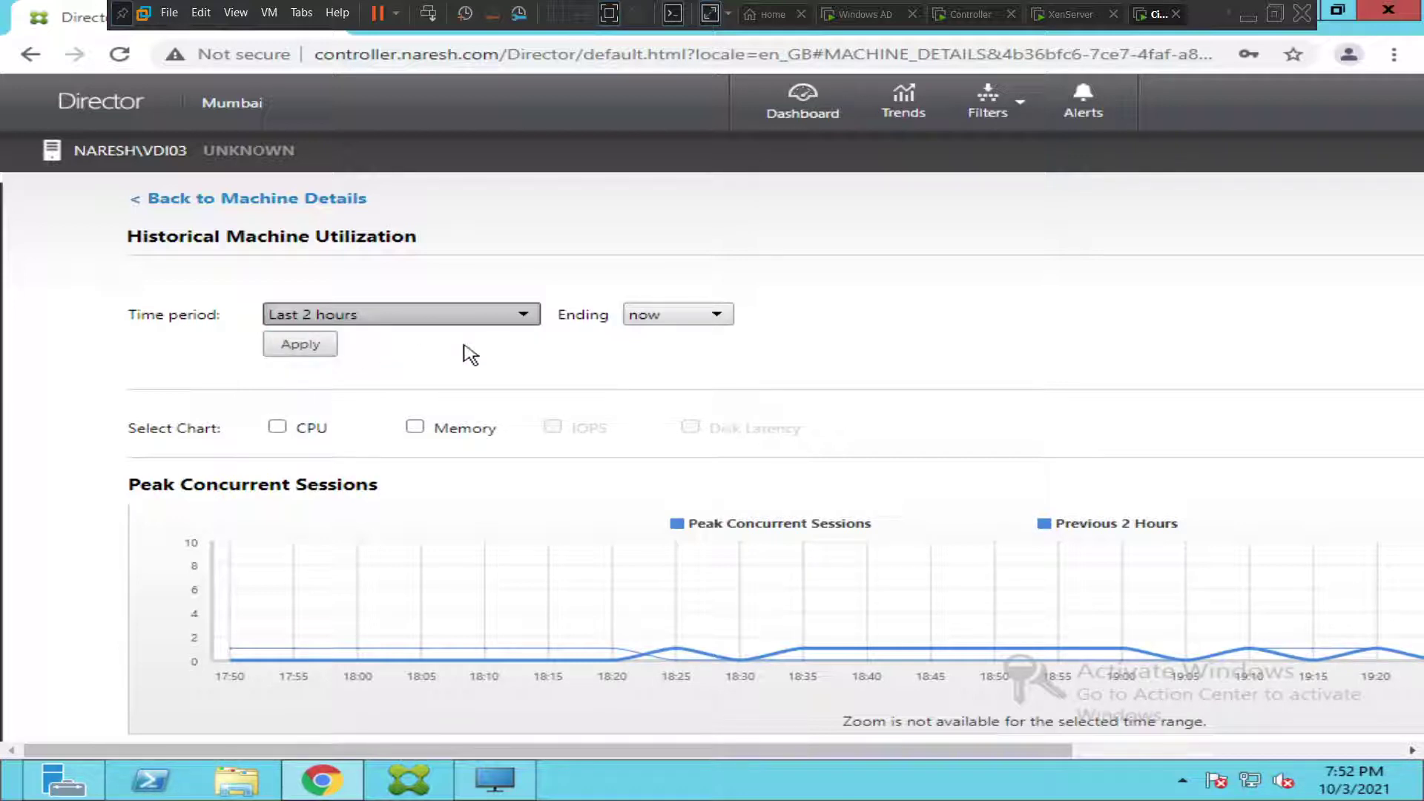
pyautogui.click(304, 349)
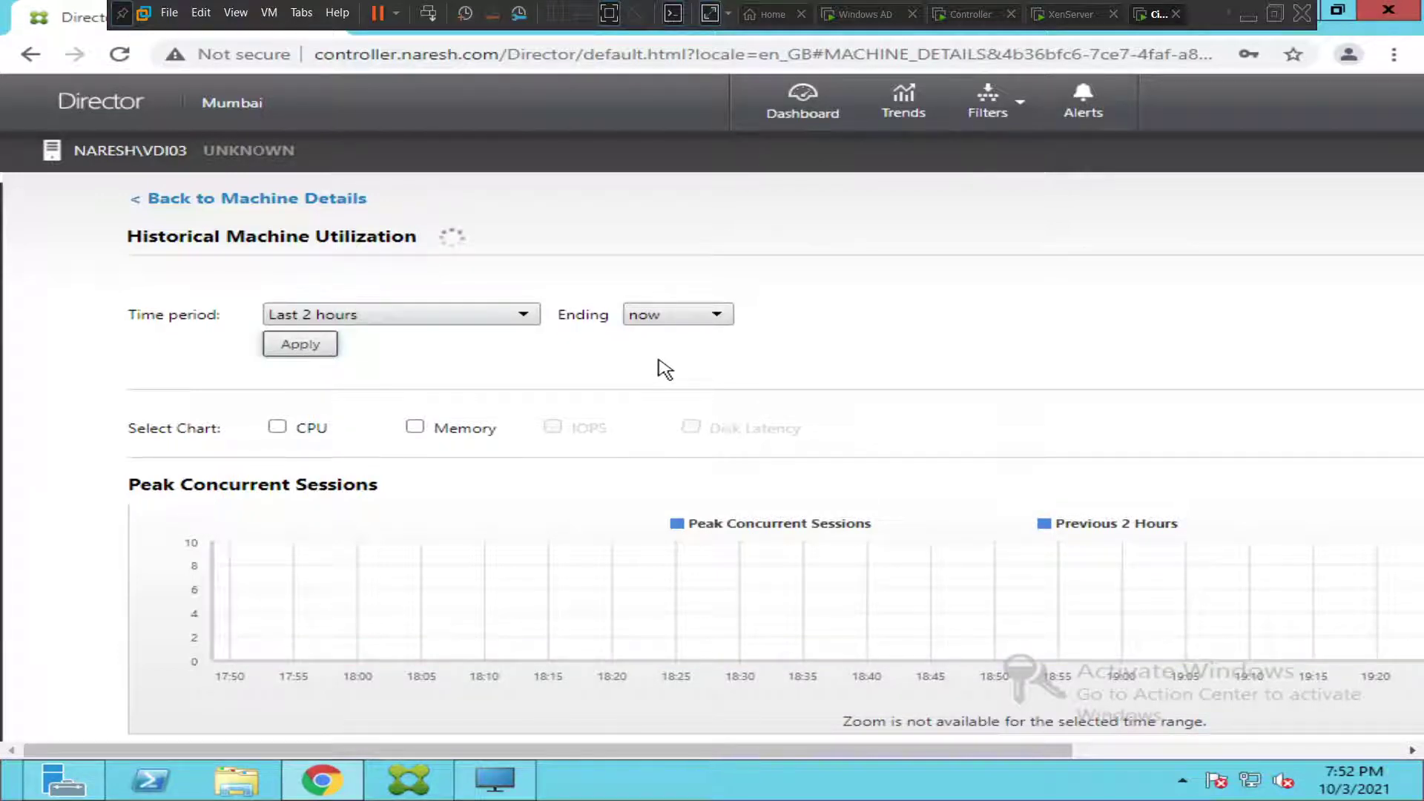
pyautogui.scroll(-7, 665, 368)
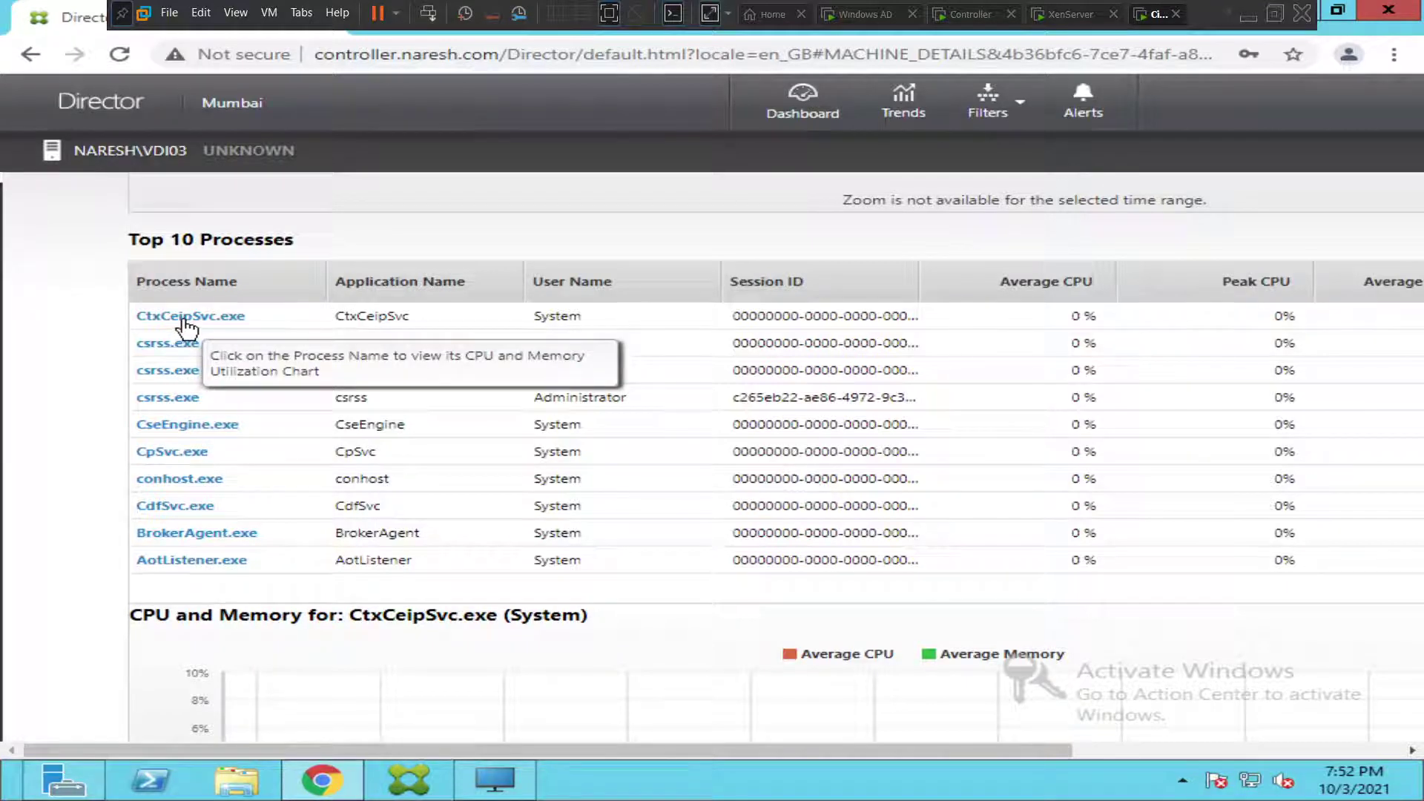
pyautogui.scroll(-1, 408, 359)
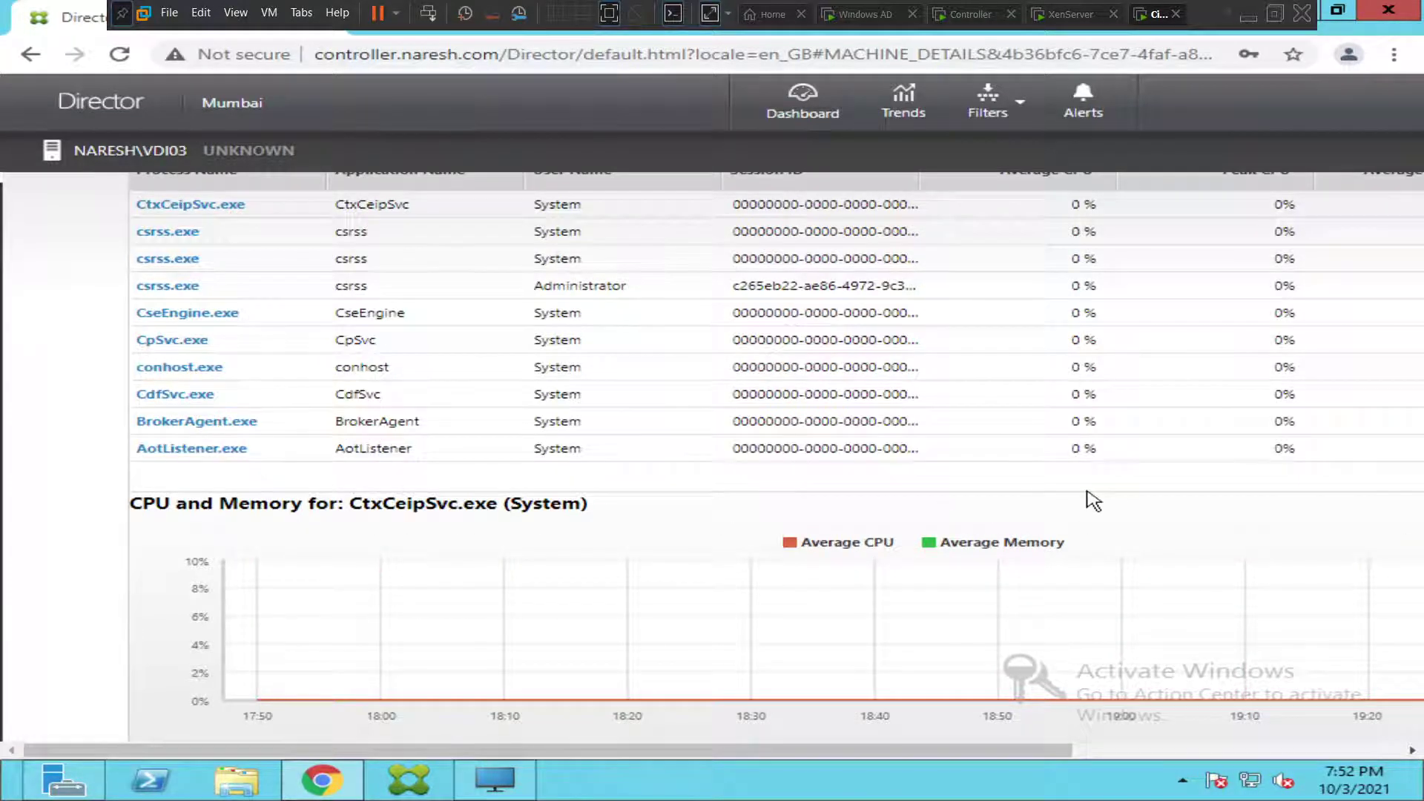
pyautogui.moveTo(936, 751); pyautogui.dragTo(1240, 754)
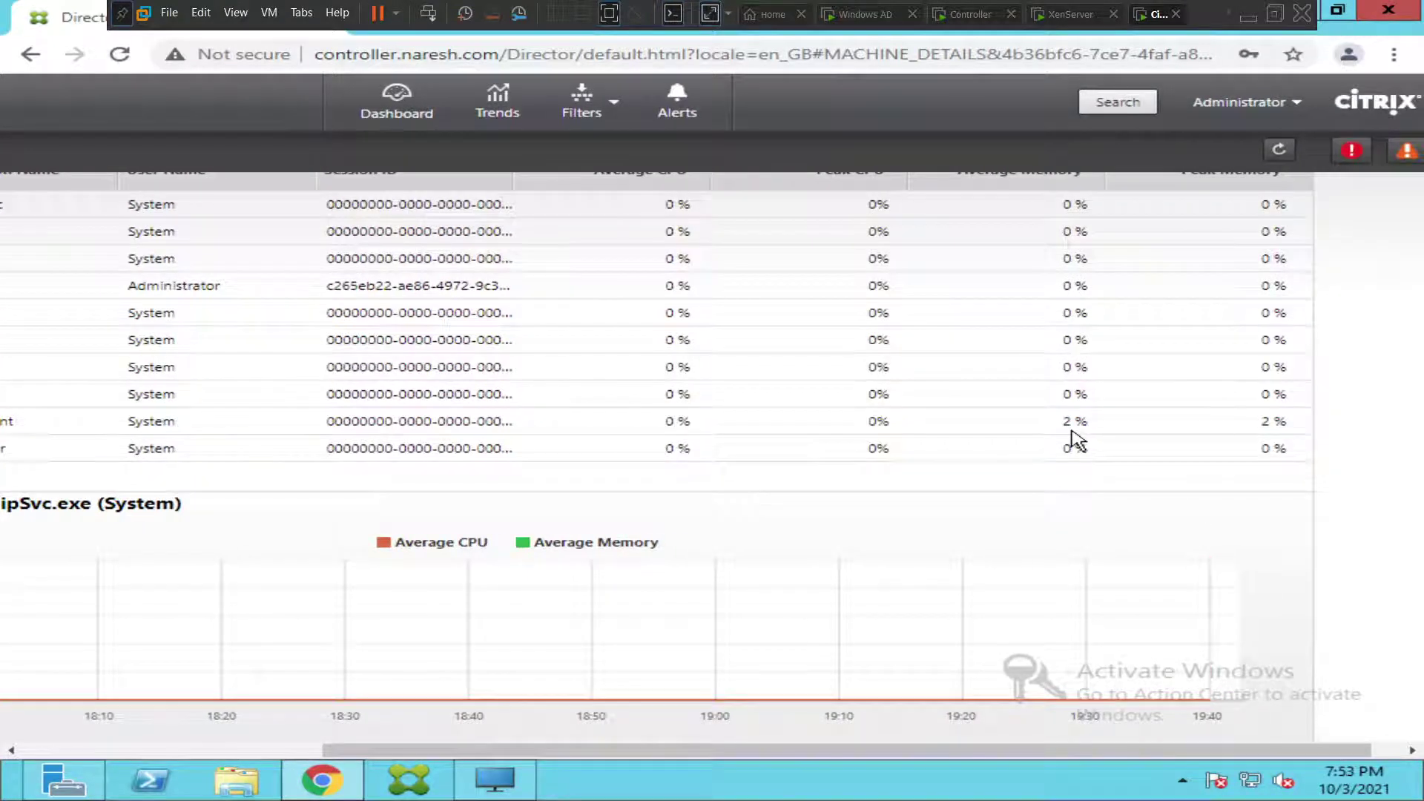
pyautogui.scroll(4, 1084, 716)
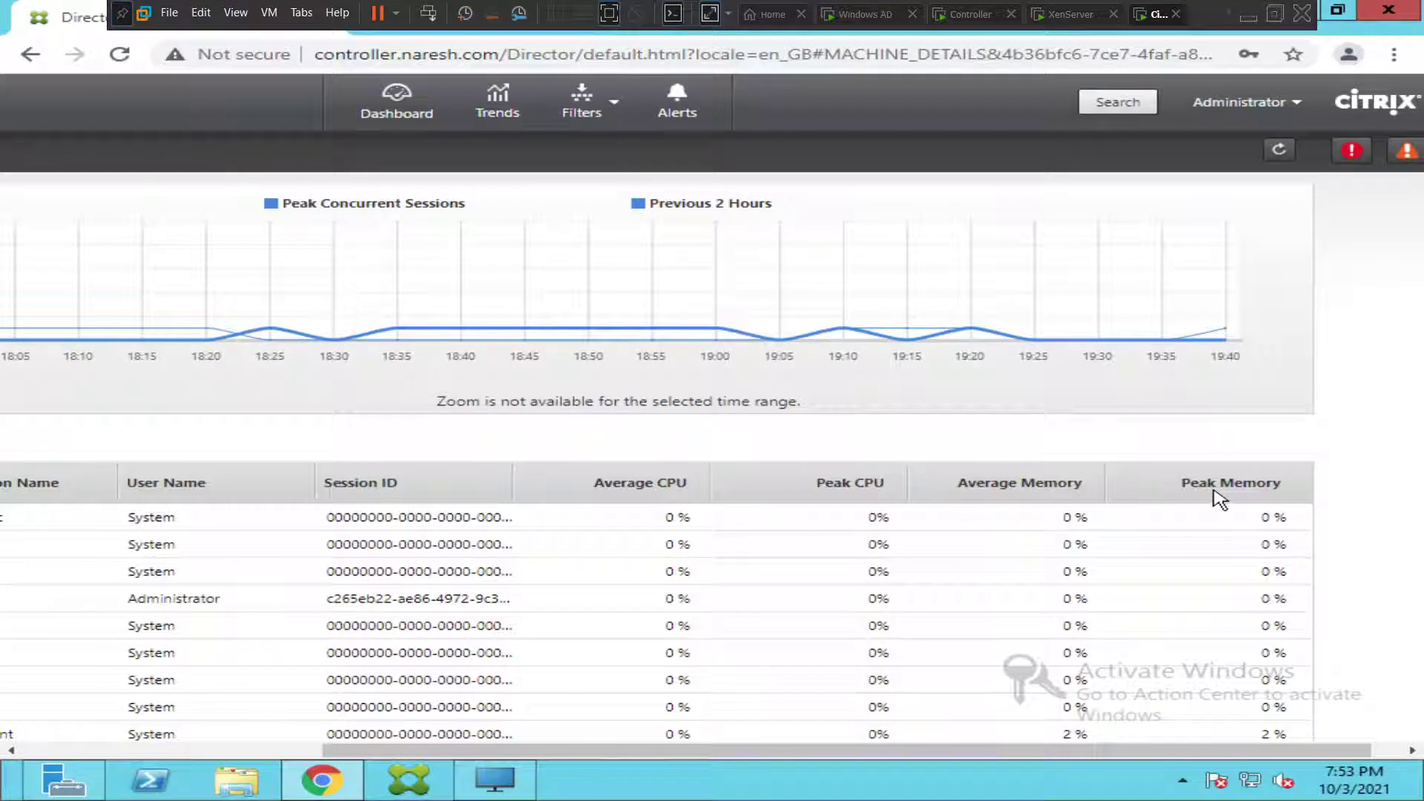
pyautogui.moveTo(897, 751); pyautogui.dragTo(289, 686)
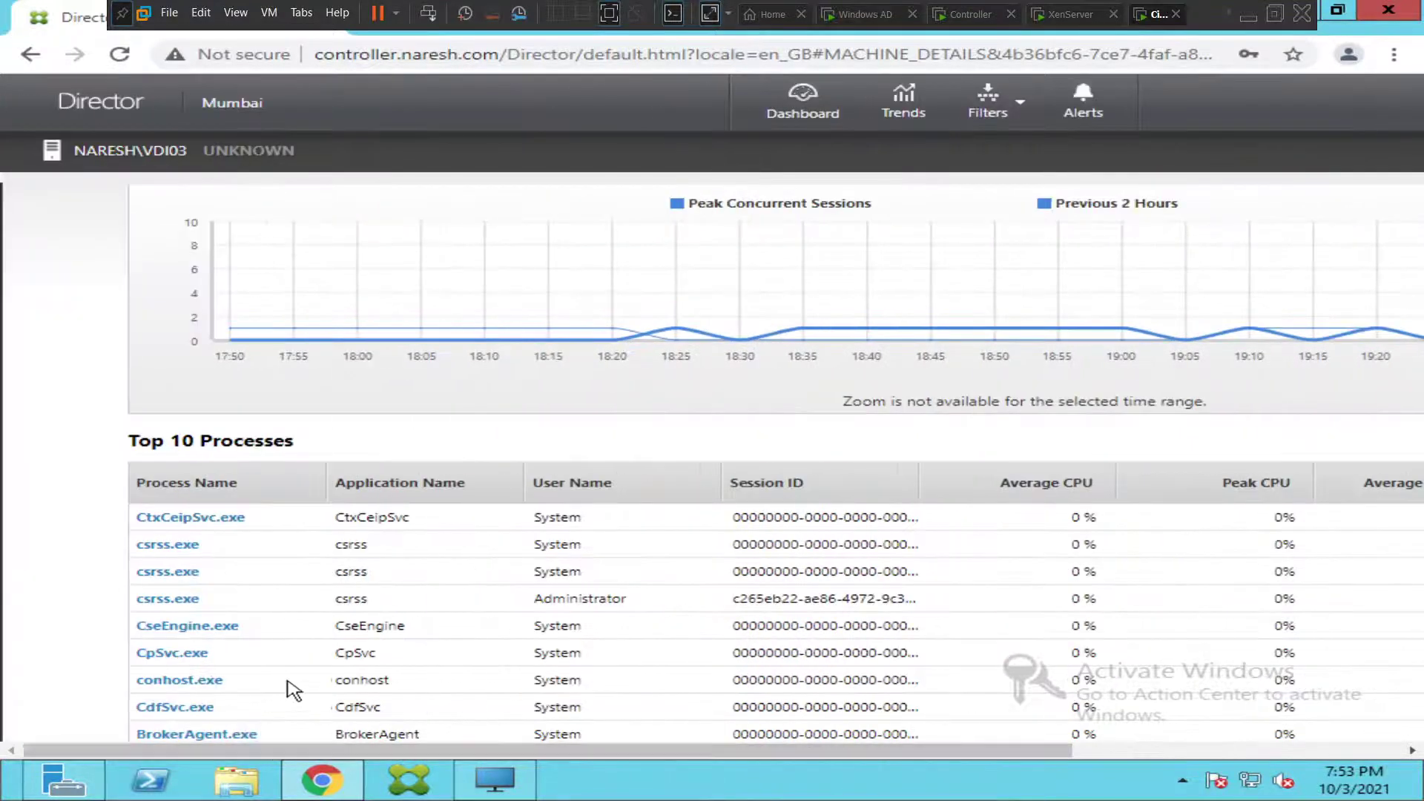
pyautogui.scroll(-4, 292, 660)
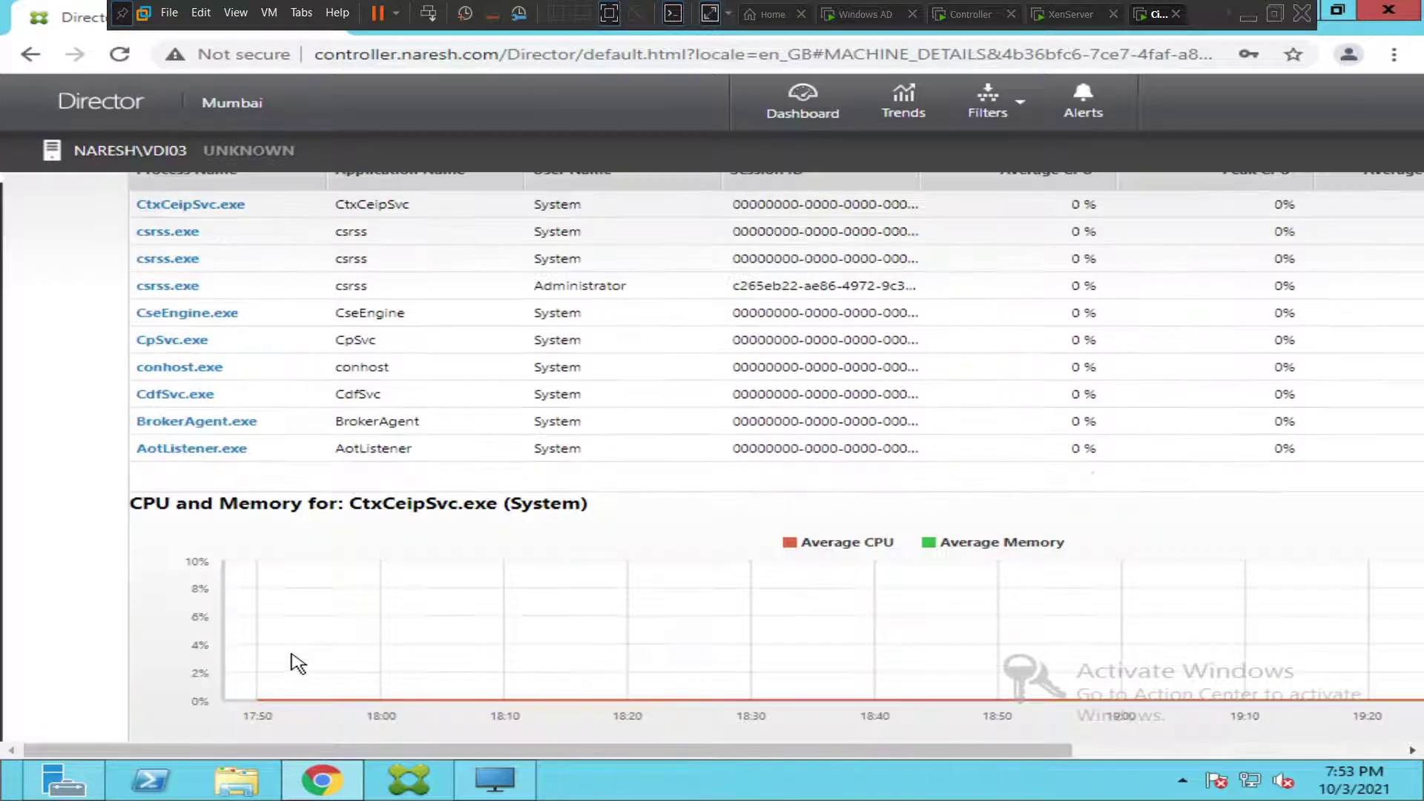
# Chart CPU and memory for BrokerAgent.exe, showing memory peaking near 2%.
pyautogui.click(199, 429)
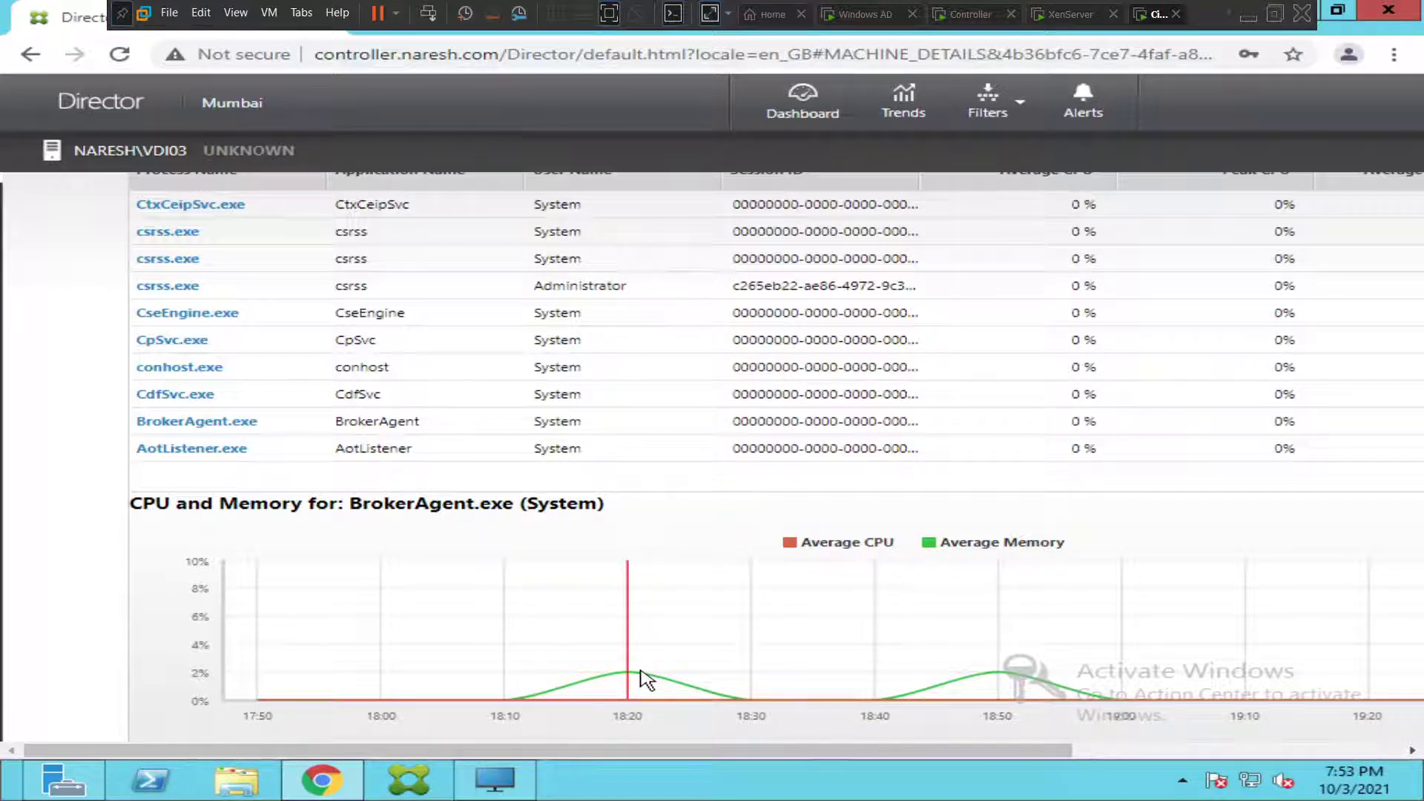
pyautogui.moveTo(997, 683)
pyautogui.moveTo(509, 577)
pyautogui.scroll(5, 477, 461)
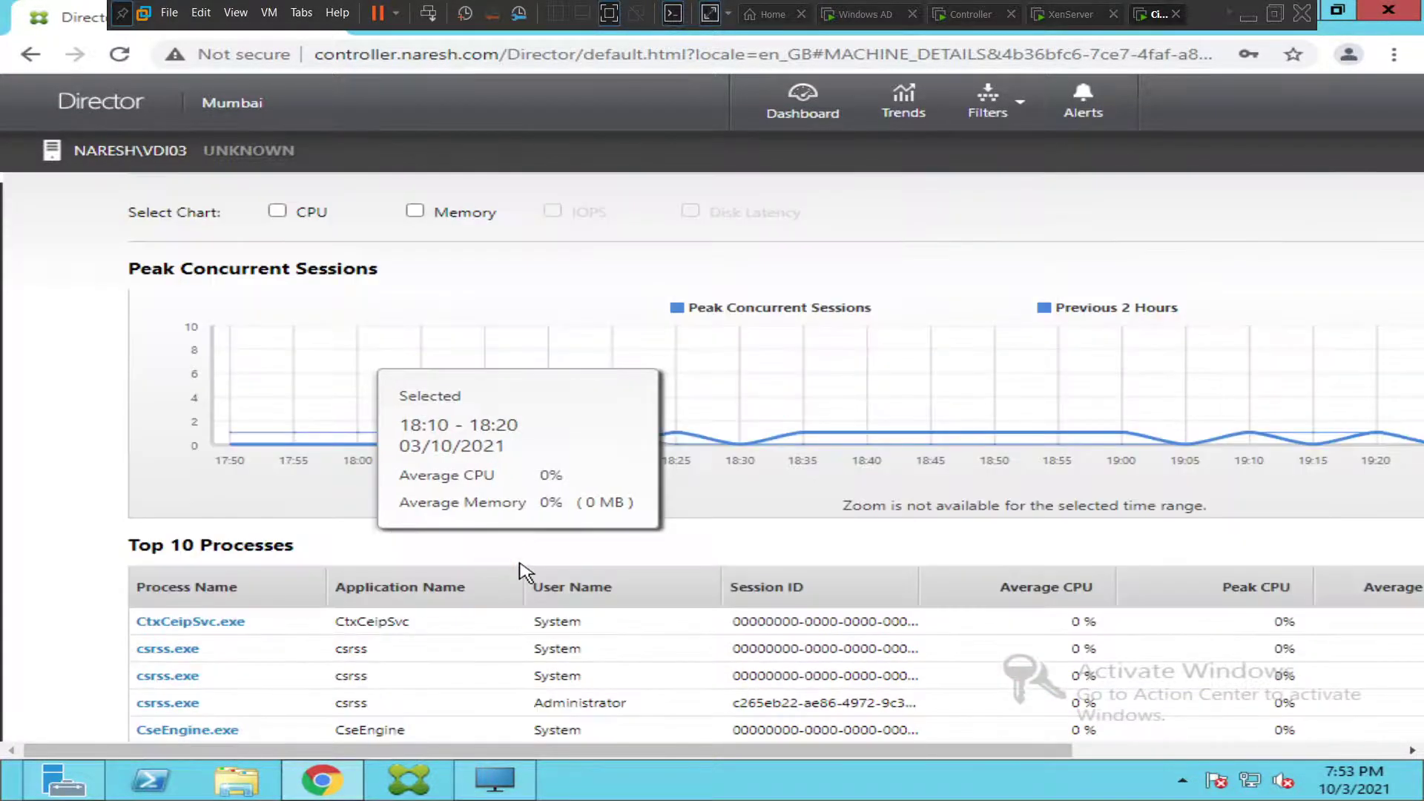
pyautogui.moveTo(445, 423)
pyautogui.scroll(3, 358, 308)
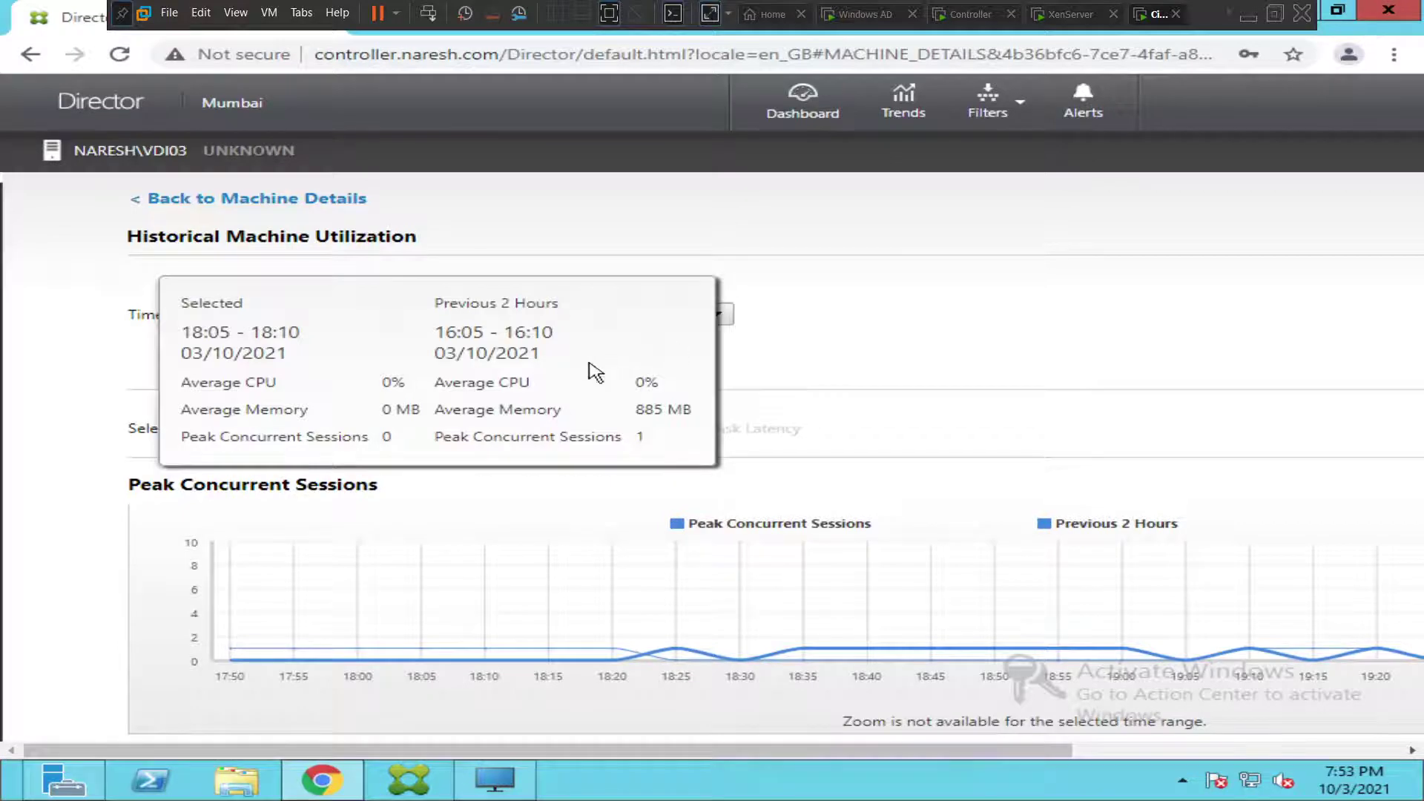
pyautogui.click(482, 317)
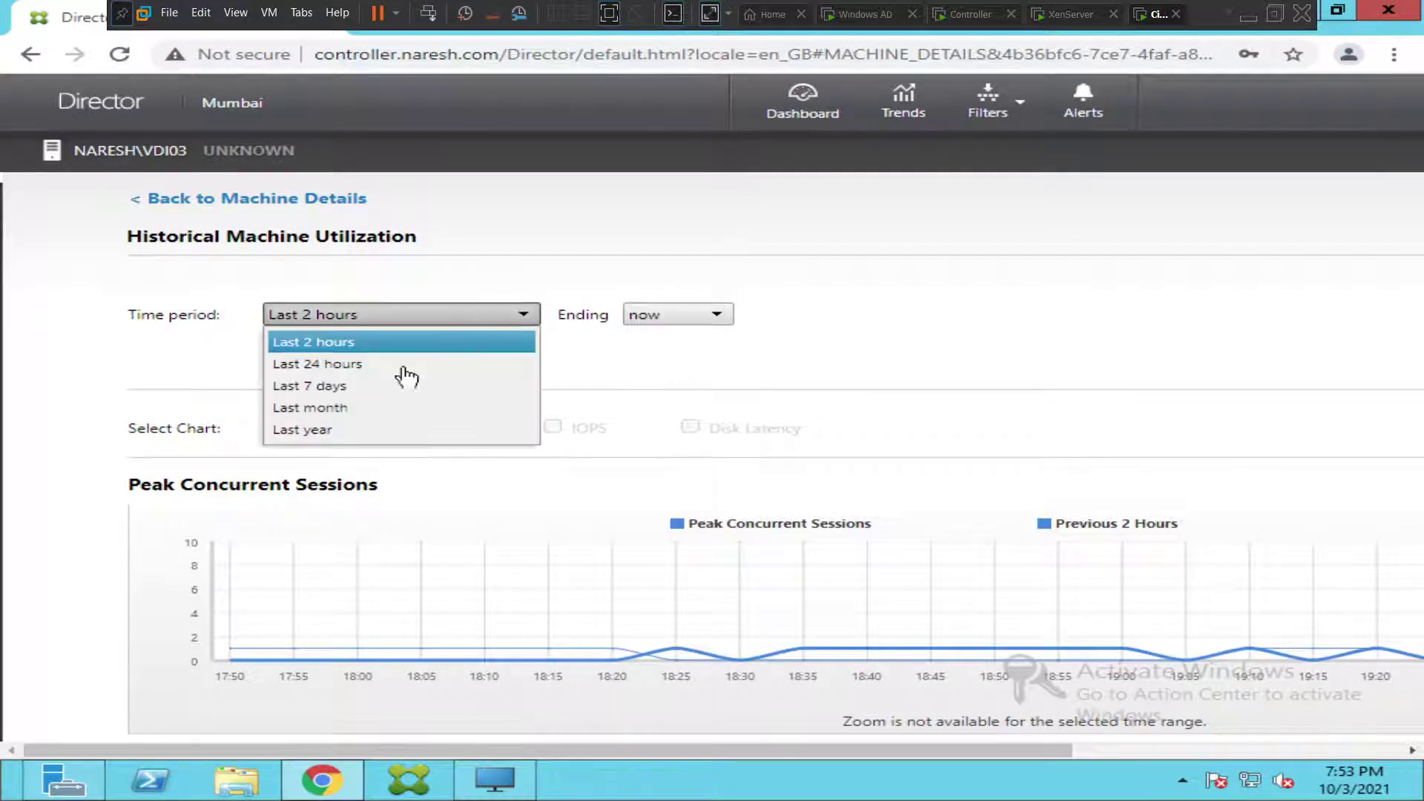
pyautogui.click(891, 353)
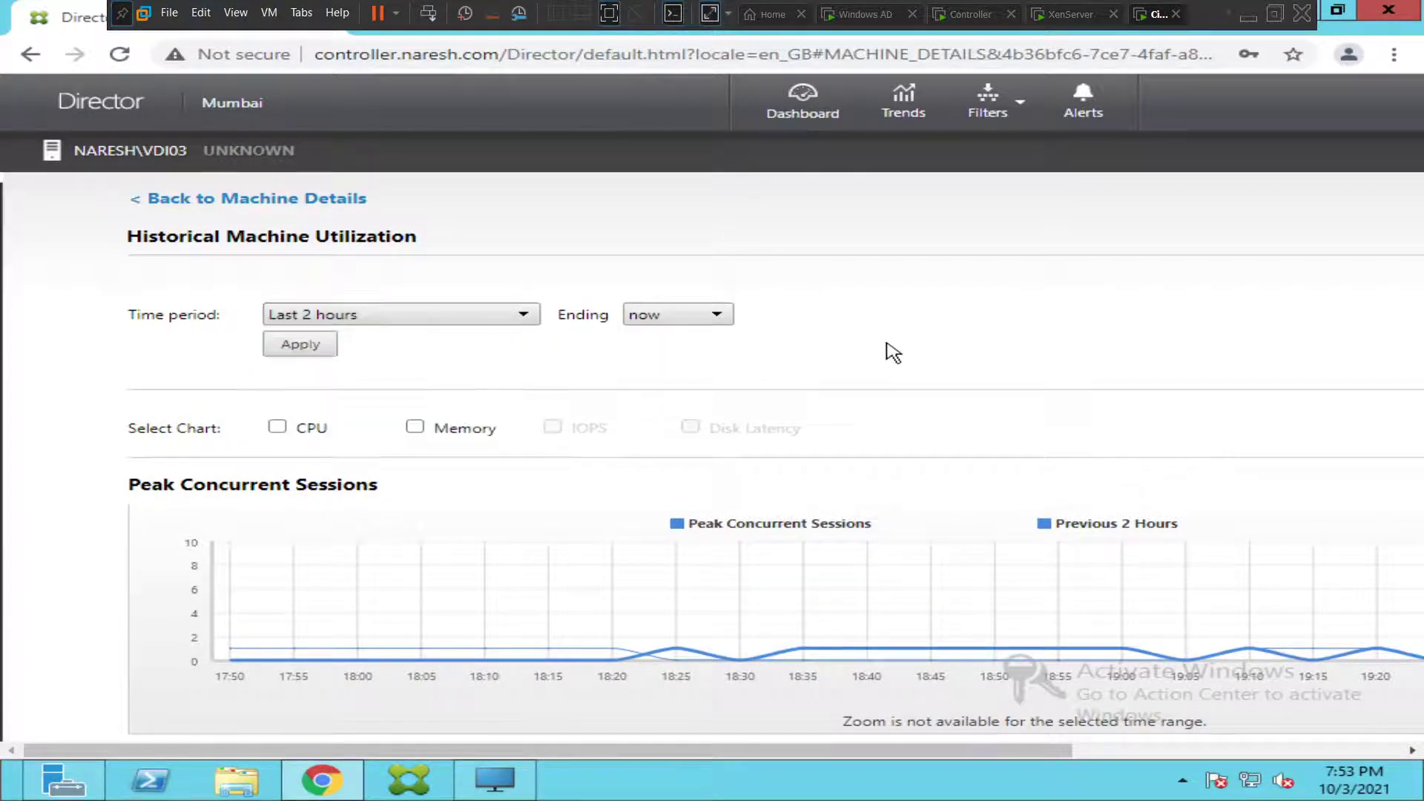
pyautogui.scroll(-5, 893, 353)
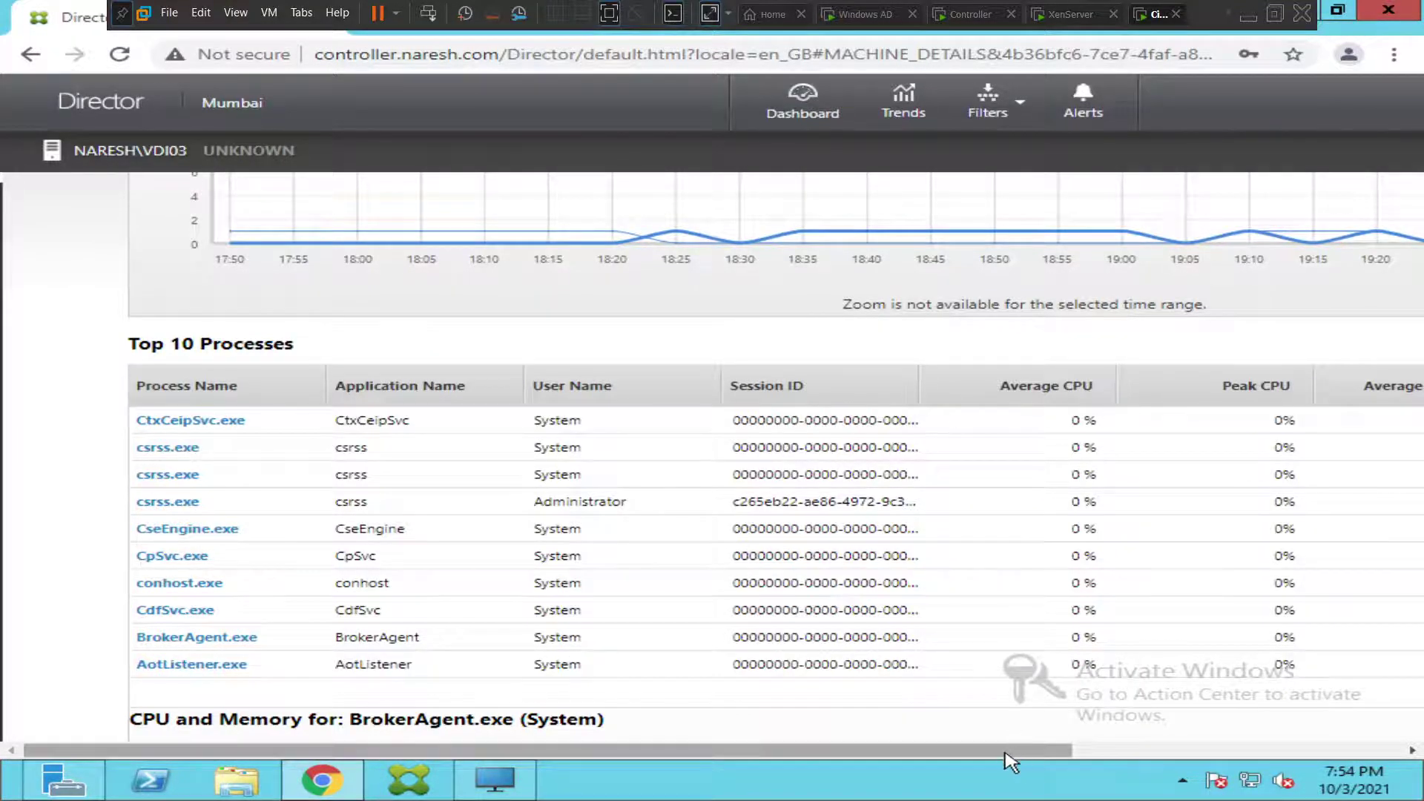
pyautogui.moveTo(1015, 750); pyautogui.dragTo(1273, 753)
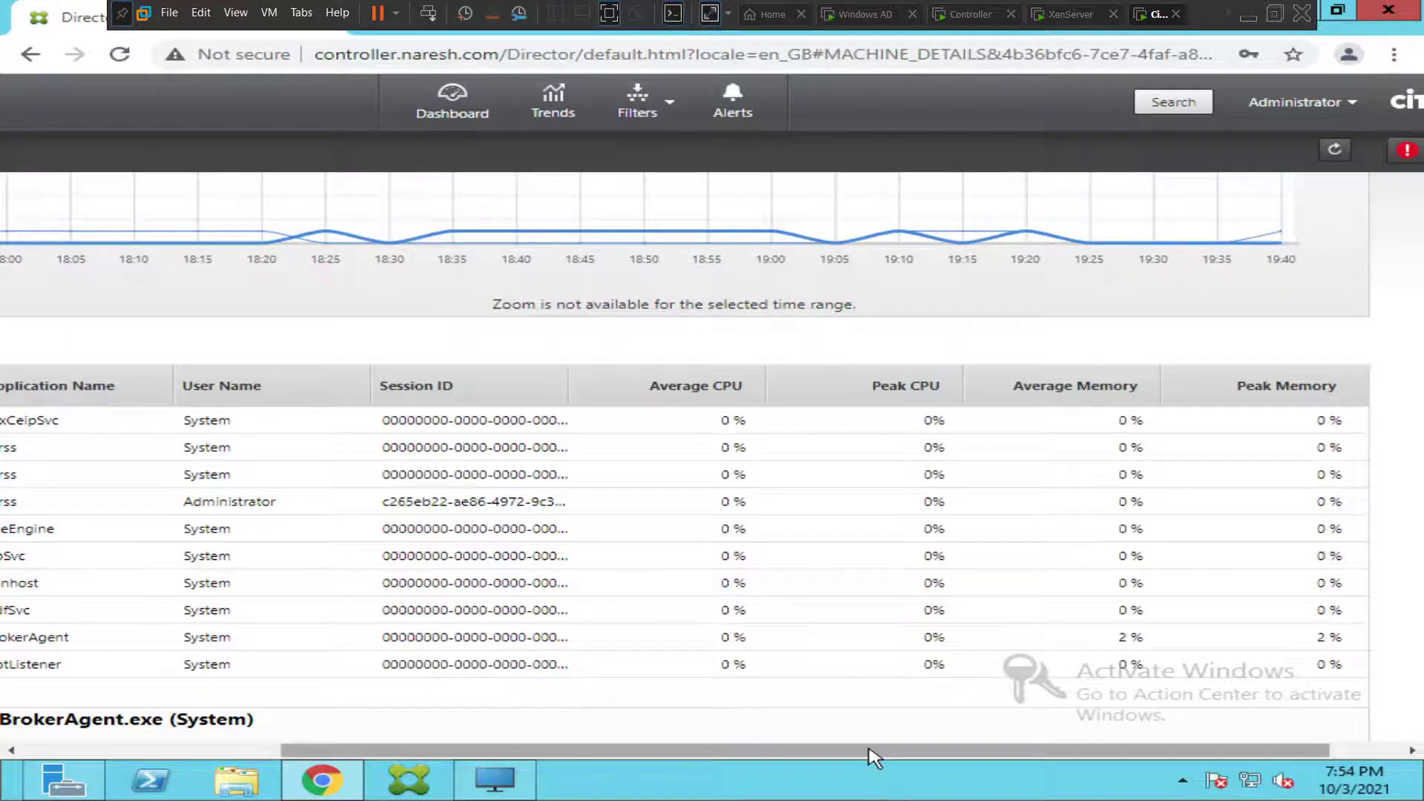
pyautogui.moveTo(871, 755); pyautogui.dragTo(398, 756)
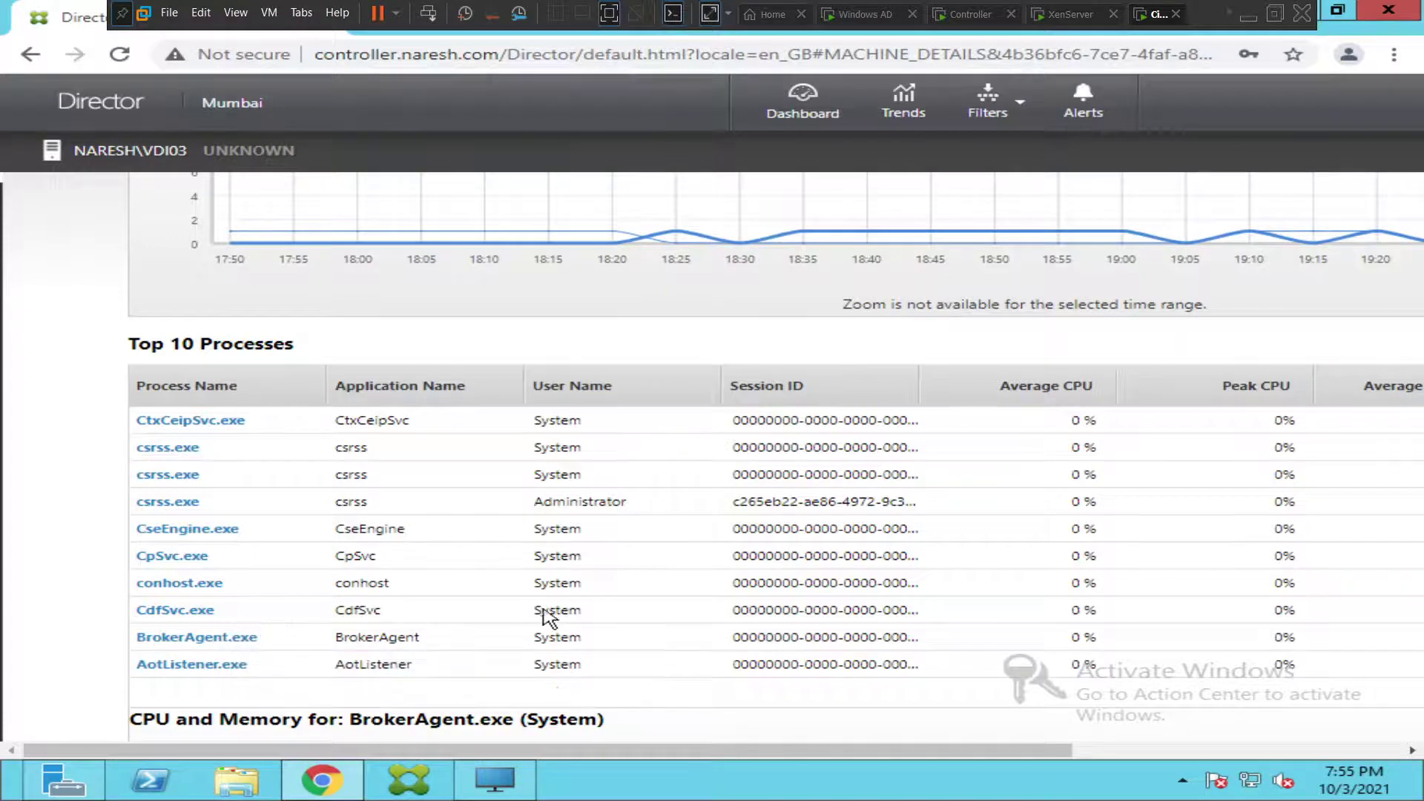
pyautogui.scroll(5, 552, 618)
pyautogui.scroll(-2, 552, 618)
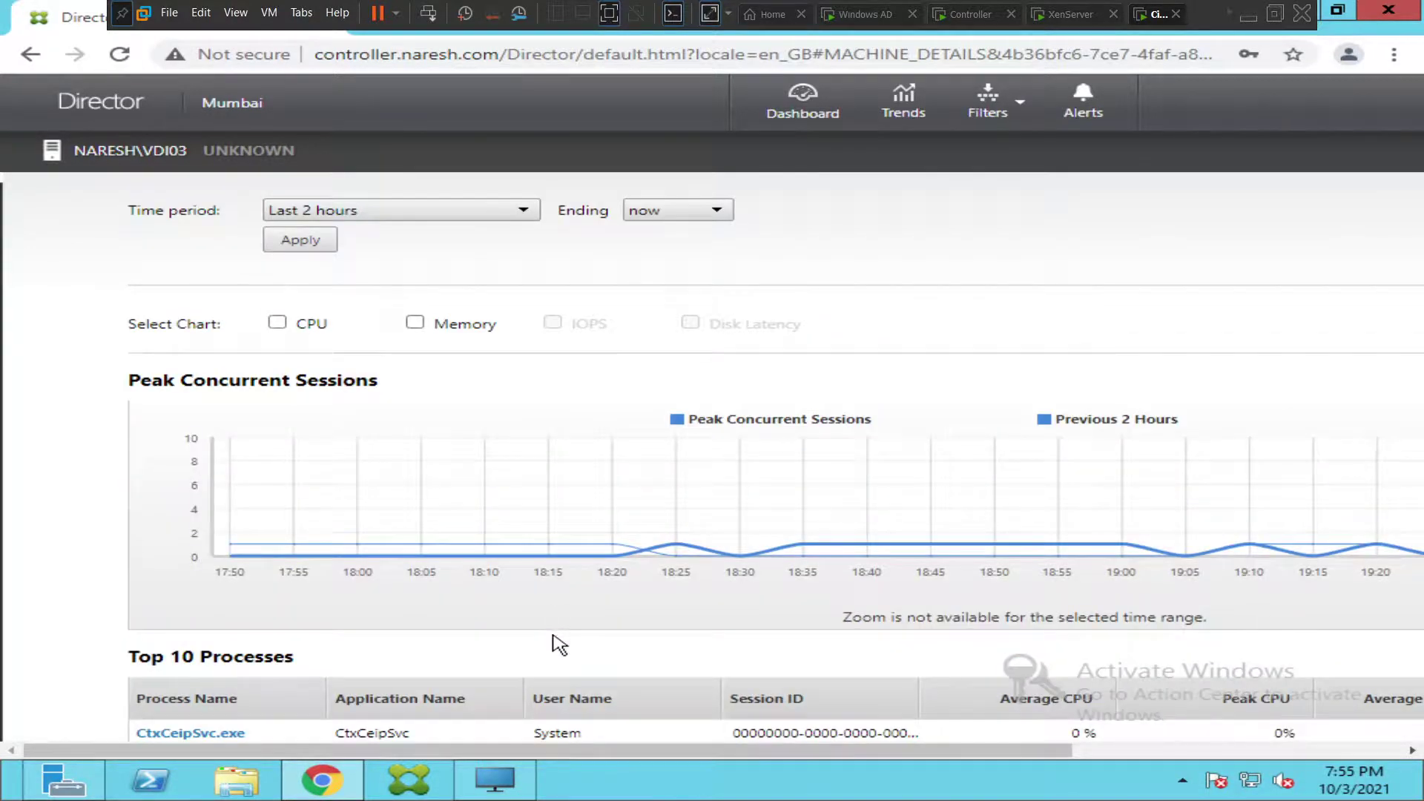
pyautogui.scroll(-5, 556, 638)
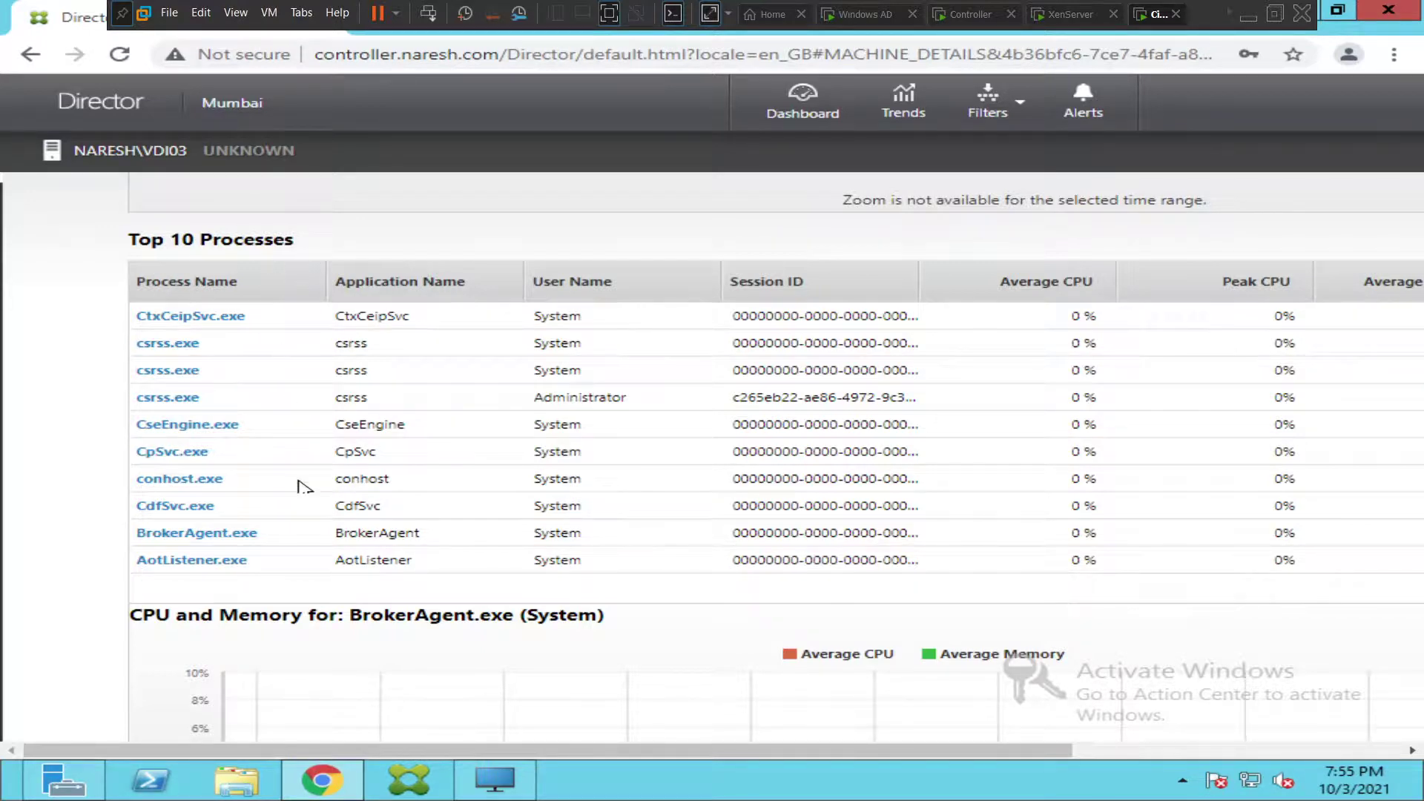
pyautogui.scroll(10, 304, 488)
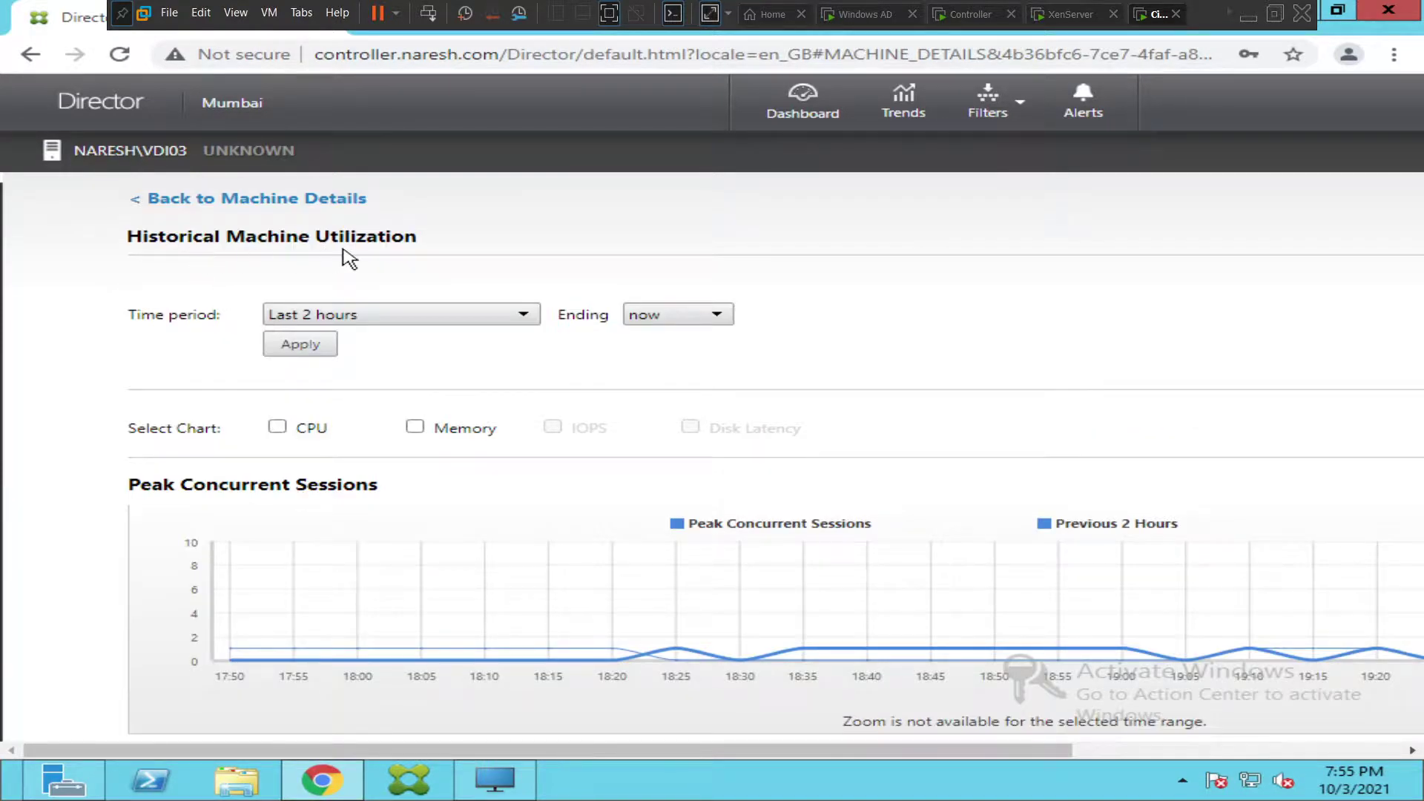
pyautogui.scroll(-10, 334, 721)
pyautogui.scroll(1, 304, 472)
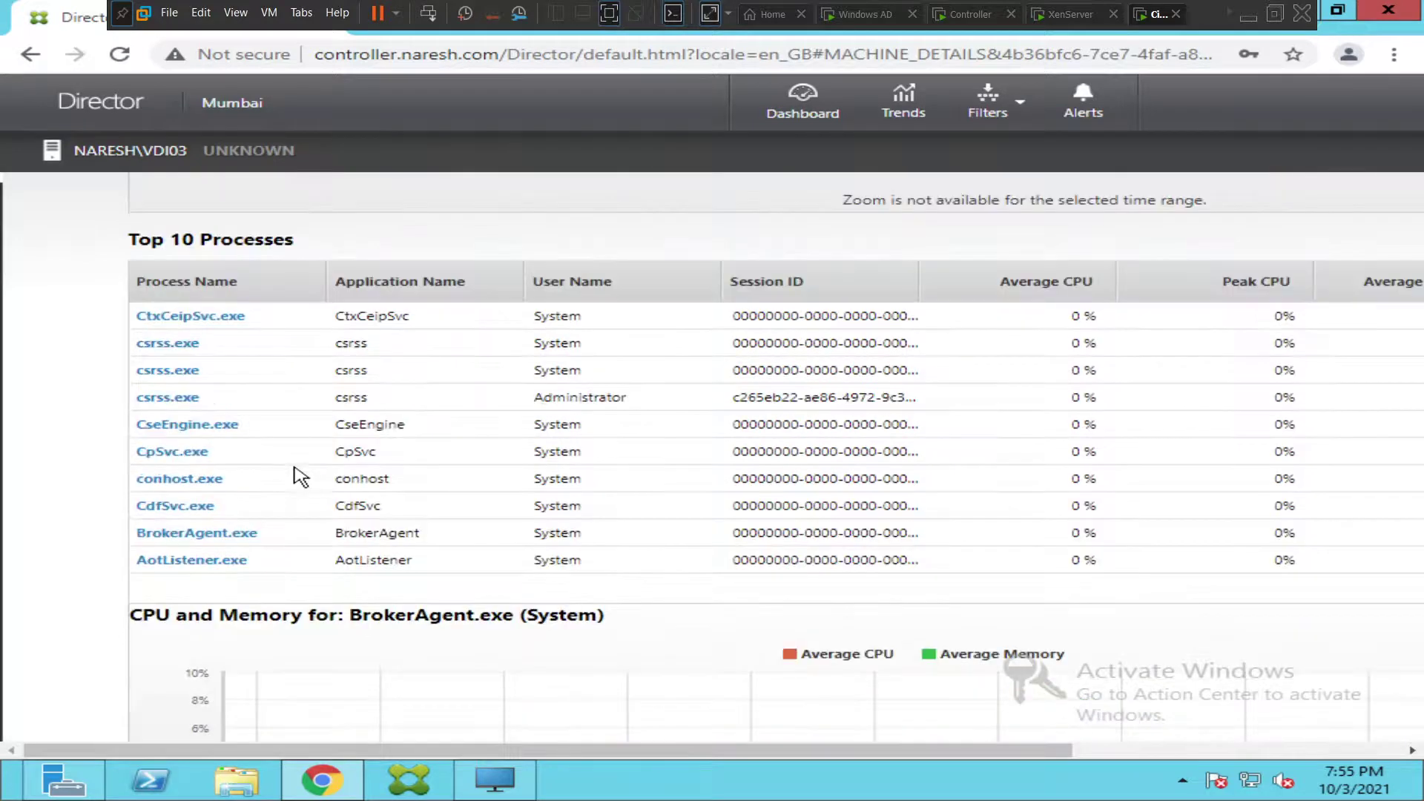